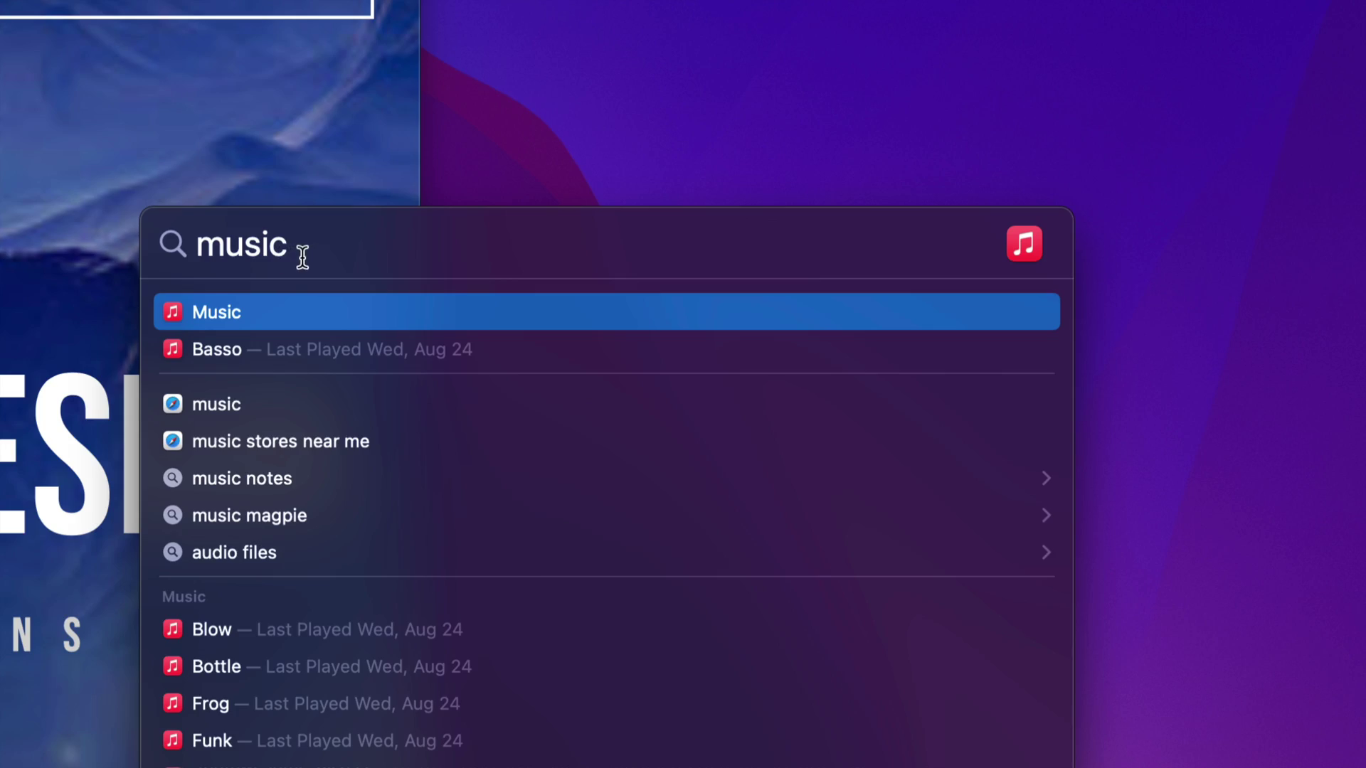
- Launch Music, shift its window right, open the iPhone 12 Pro Max page, and select the music for youtube shorts folder
{"action": "left_click", "coordinate": [215, 315]}
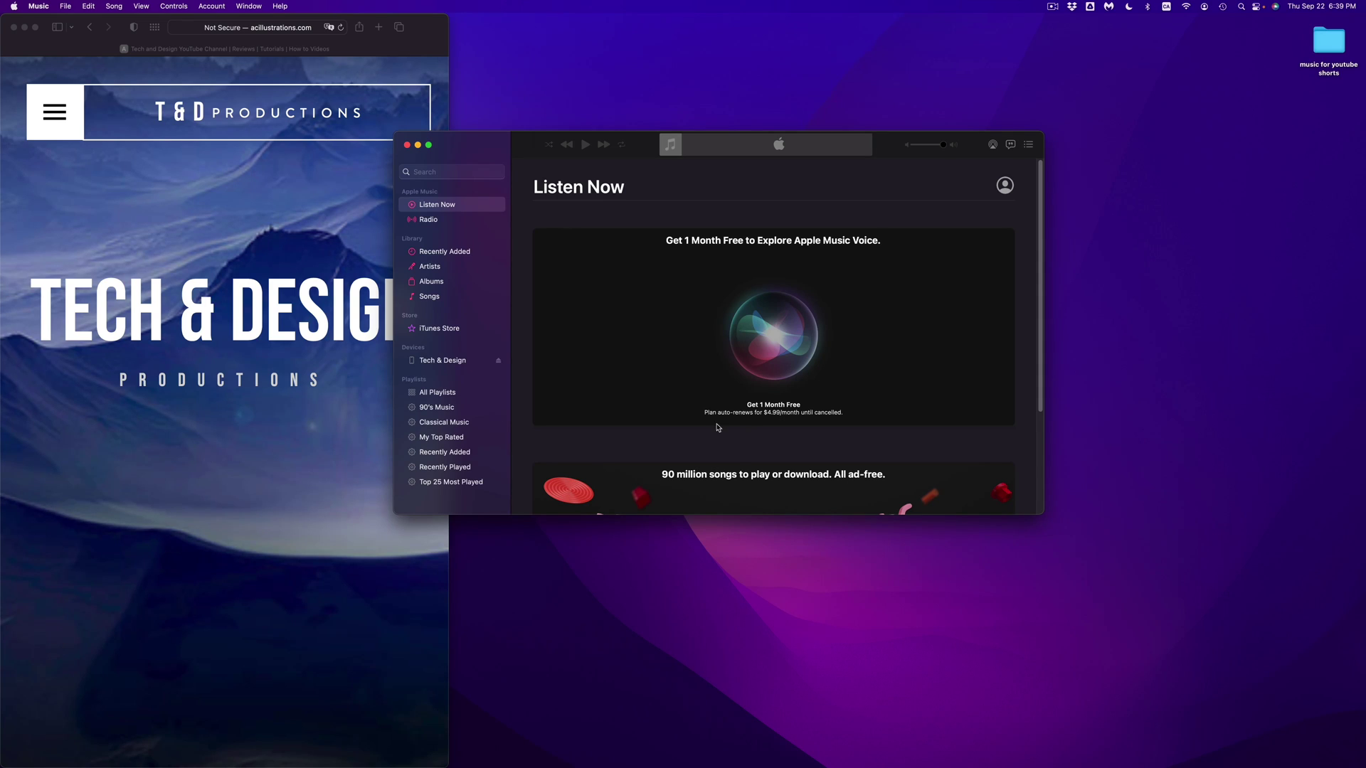
{"action": "mouse_move", "coordinate": [475, 159]}
{"action": "left_mouse_down"}
{"action": "mouse_move", "coordinate": [568, 177]}
{"action": "mouse_move", "coordinate": [643, 219]}
{"action": "left_mouse_up"}
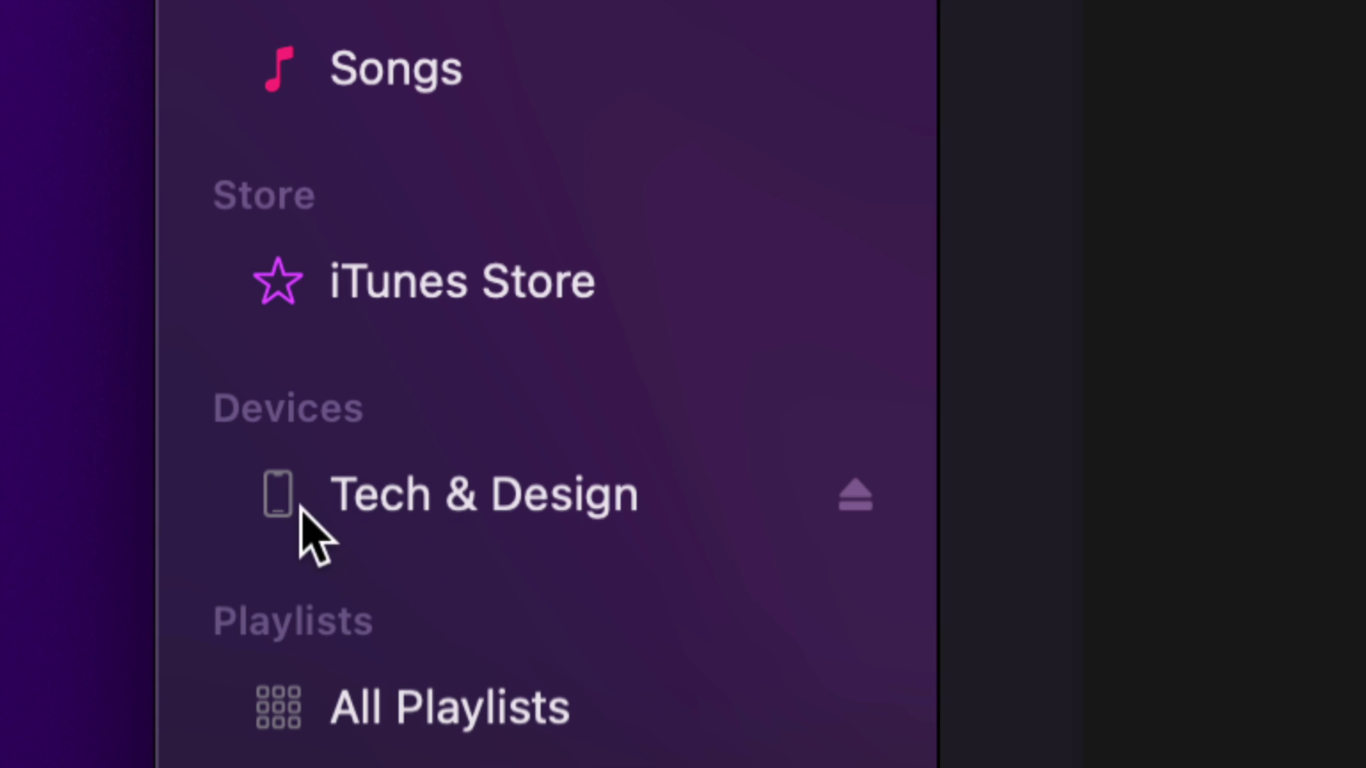
{"action": "left_click", "coordinate": [510, 511]}
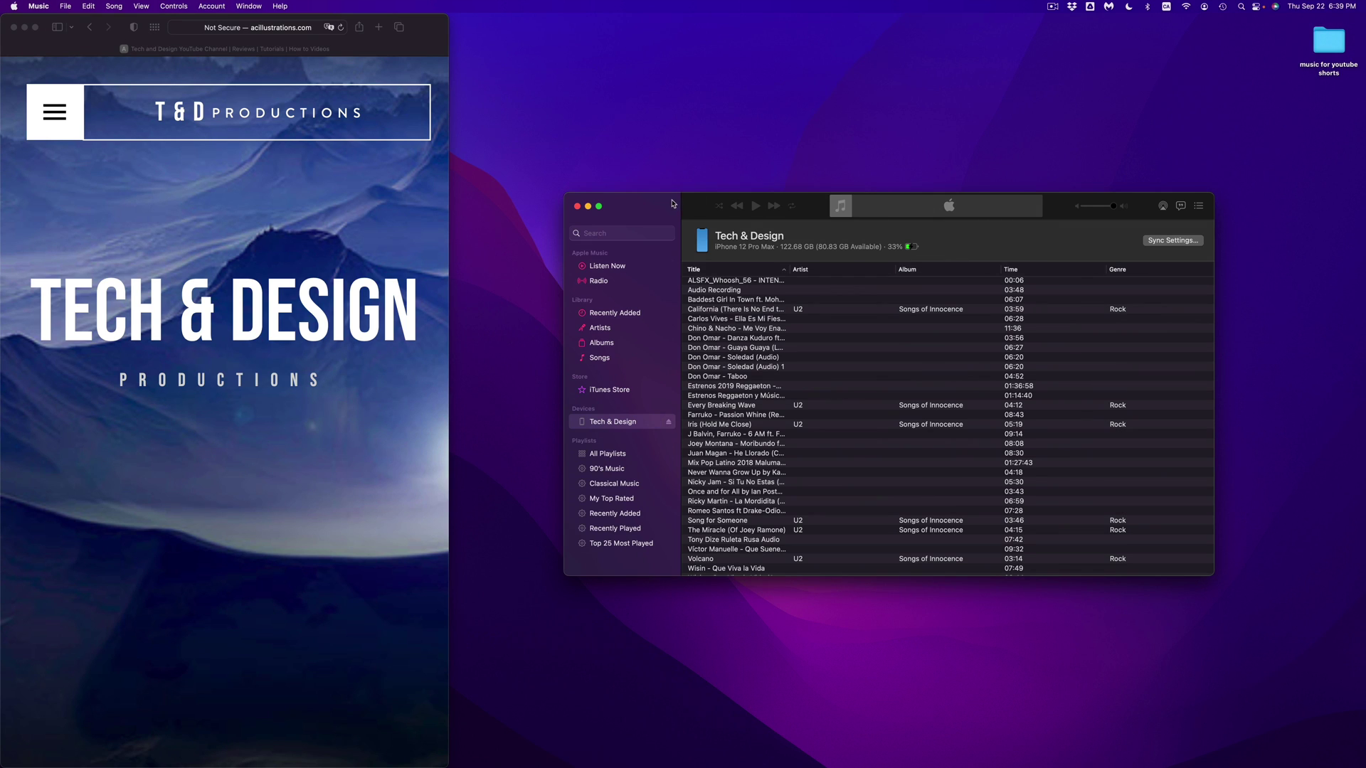
{"action": "left_click_drag", "start_coordinate": [672, 203], "coordinate": [646, 202]}
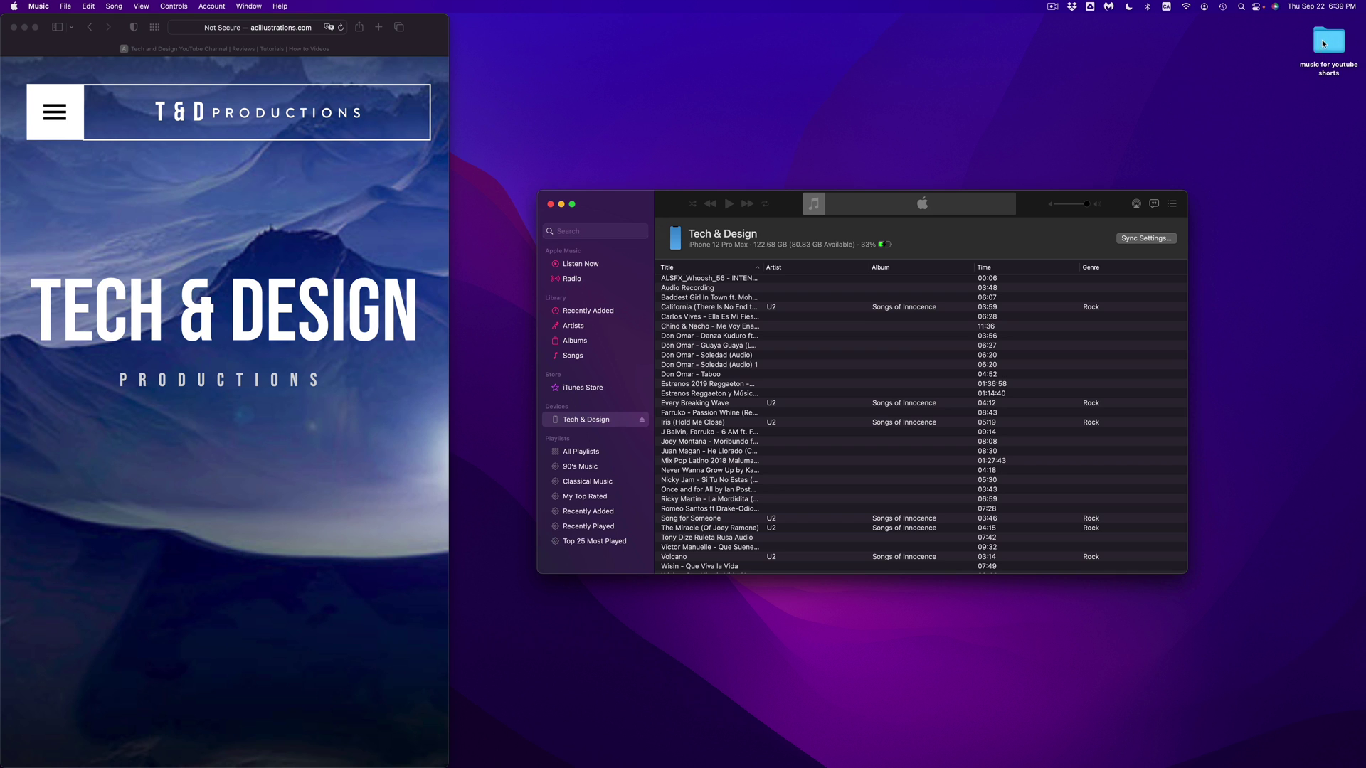
{"action": "mouse_move", "coordinate": [1323, 49]}
{"action": "left_mouse_down"}
{"action": "mouse_move", "coordinate": [1207, 142]}
{"action": "mouse_move", "coordinate": [1071, 90]}
{"action": "left_mouse_up"}
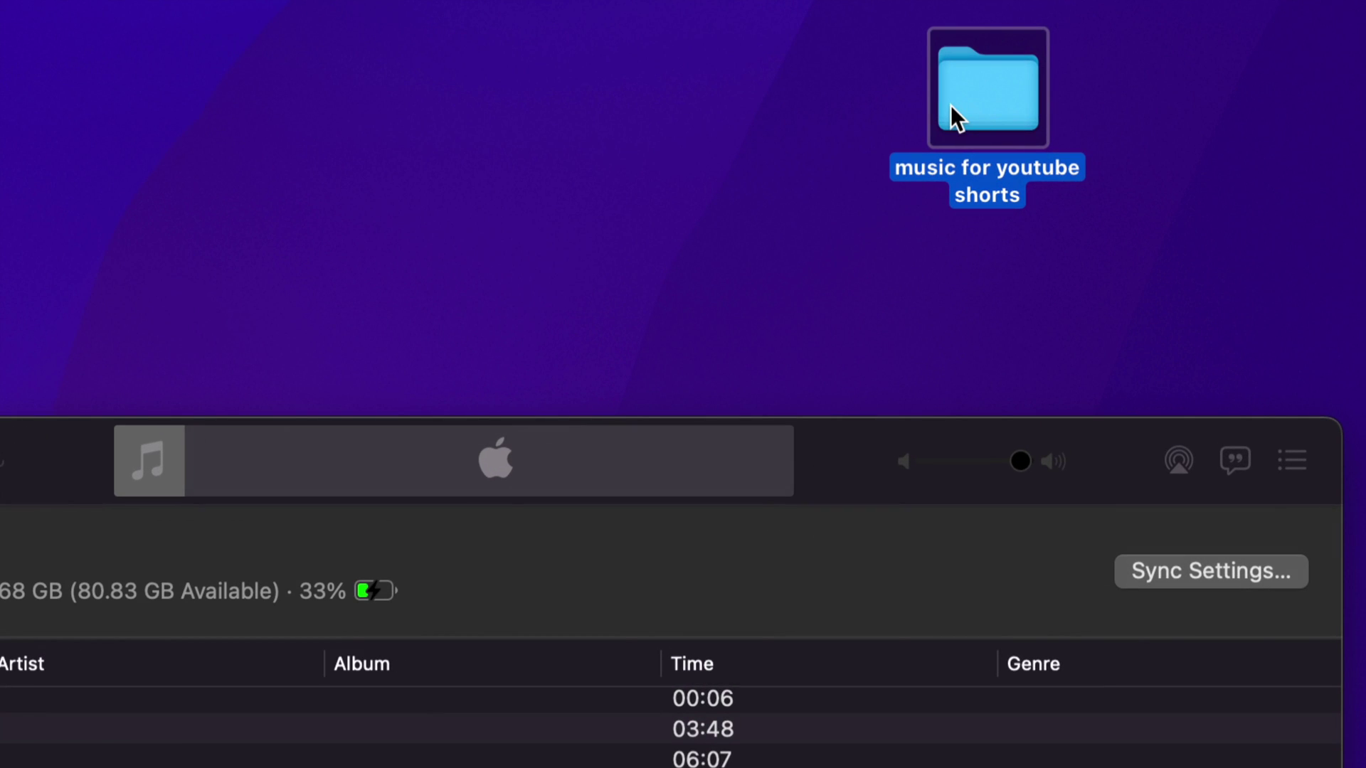
- Open the music for youtube shorts folder and move its Finder window to the upper right
{"action": "double_click", "coordinate": [951, 105]}
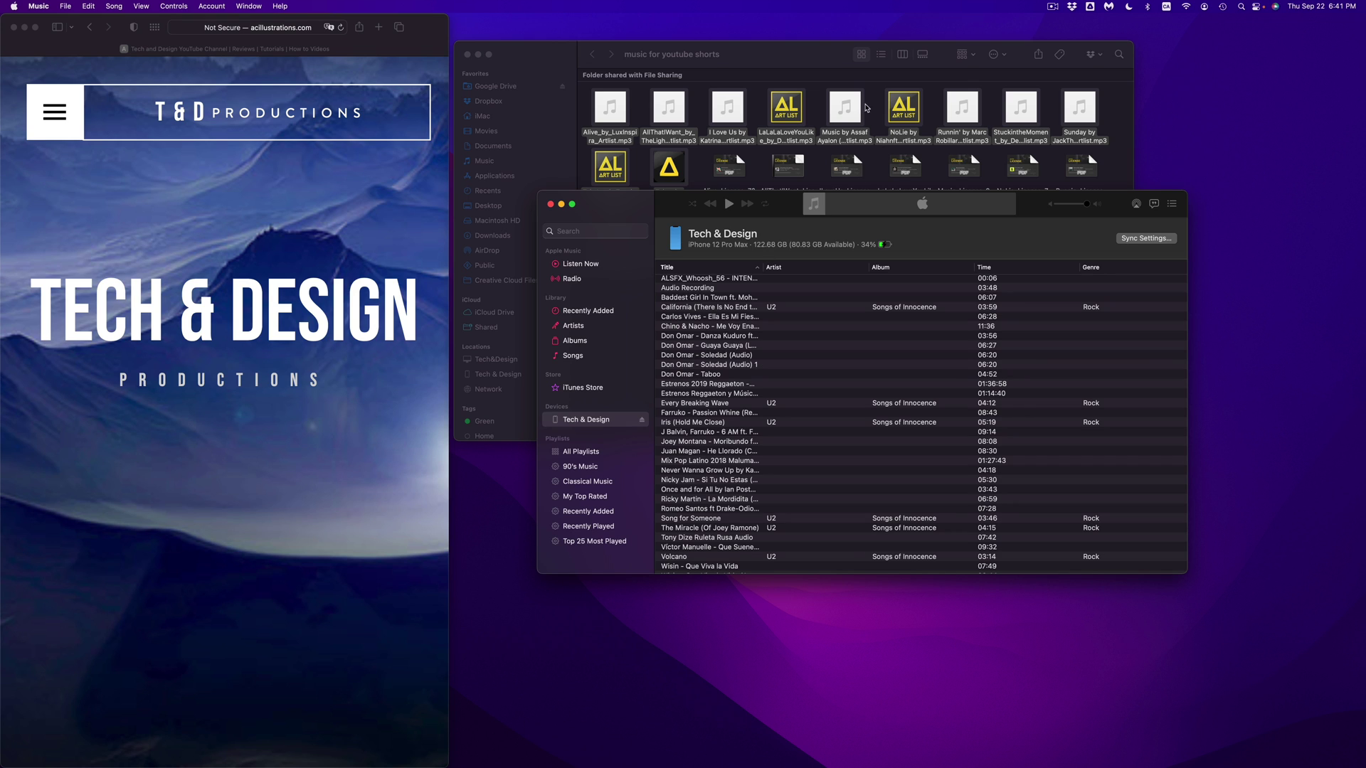
{"action": "left_click", "coordinate": [787, 60]}
{"action": "mouse_move", "coordinate": [787, 60]}
{"action": "left_mouse_down"}
{"action": "mouse_move", "coordinate": [925, 117]}
{"action": "mouse_move", "coordinate": [925, 64]}
{"action": "mouse_move", "coordinate": [946, 27]}
{"action": "left_mouse_up"}
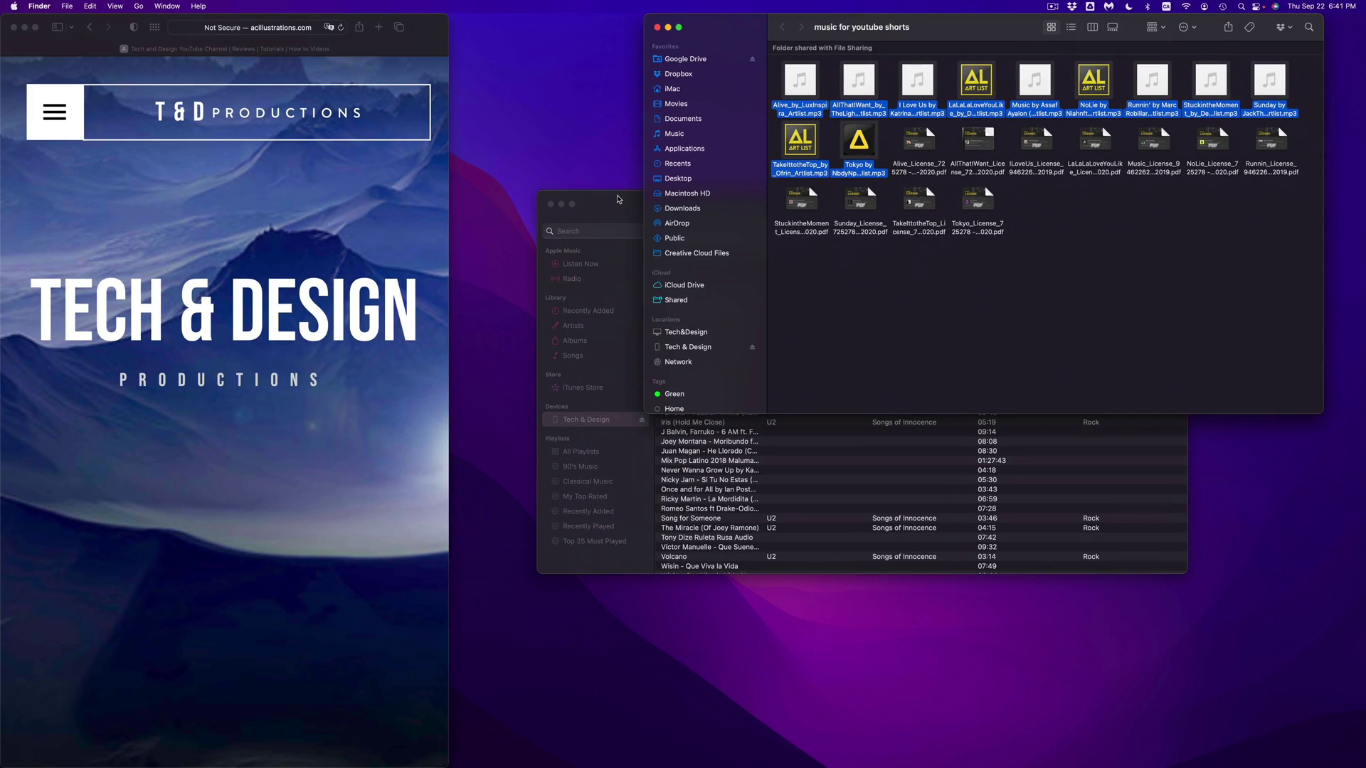
- Show Recently Added in Music and select the eleven mp3 files in the Finder folder
{"action": "left_click", "coordinate": [603, 261]}
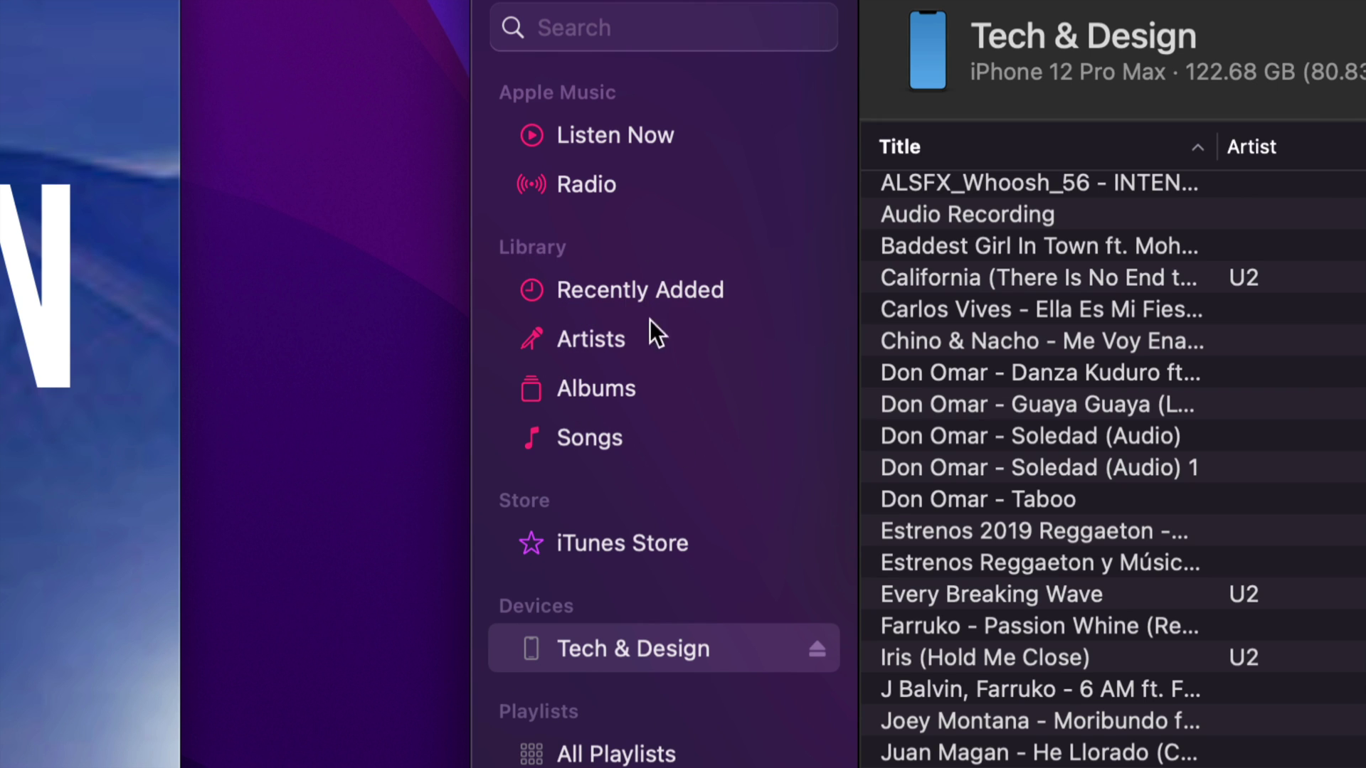
{"action": "left_click", "coordinate": [652, 293]}
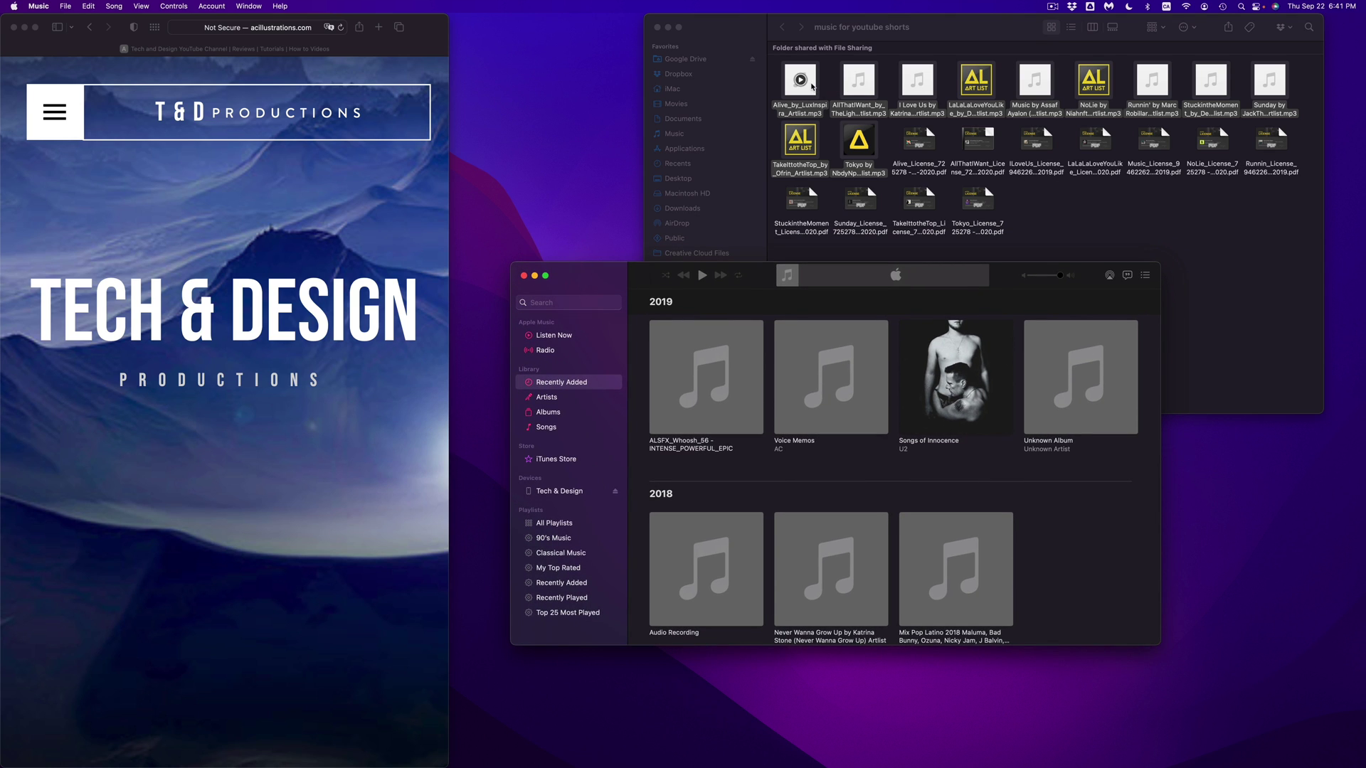
{"action": "left_click", "coordinate": [813, 88]}
- Import the eleven mp3 files into Music, check them under Today, and select Songs of Innocence
{"action": "mouse_move", "coordinate": [813, 87]}
{"action": "left_mouse_down"}
{"action": "mouse_move", "coordinate": [843, 146]}
{"action": "mouse_move", "coordinate": [865, 295]}
{"action": "mouse_move", "coordinate": [788, 382]}
{"action": "mouse_move", "coordinate": [544, 385]}
{"action": "mouse_move", "coordinate": [564, 384]}
{"action": "left_mouse_up"}
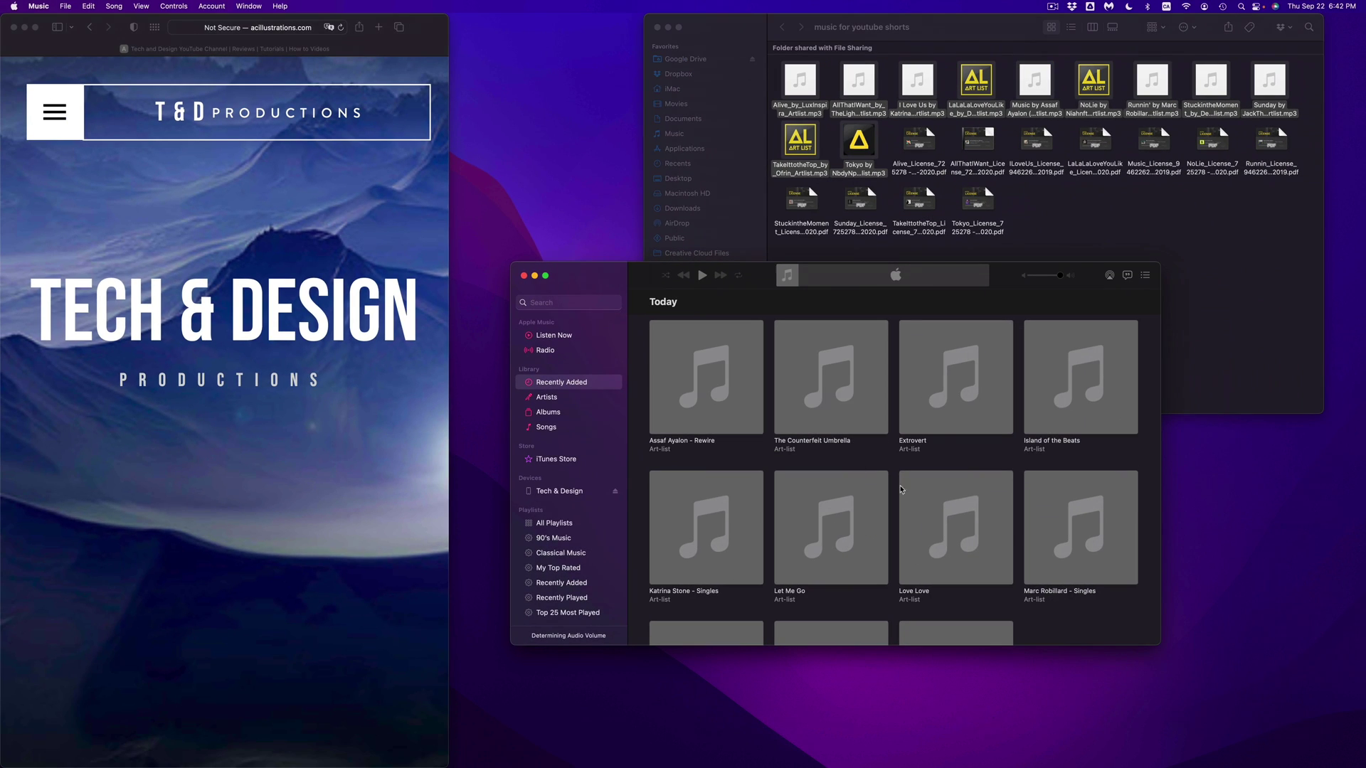
{"action": "scroll", "coordinate": [1003, 542], "scroll_direction": "down", "scroll_amount": 5}
{"action": "scroll", "coordinate": [1003, 542], "scroll_direction": "down", "scroll_amount": 10}
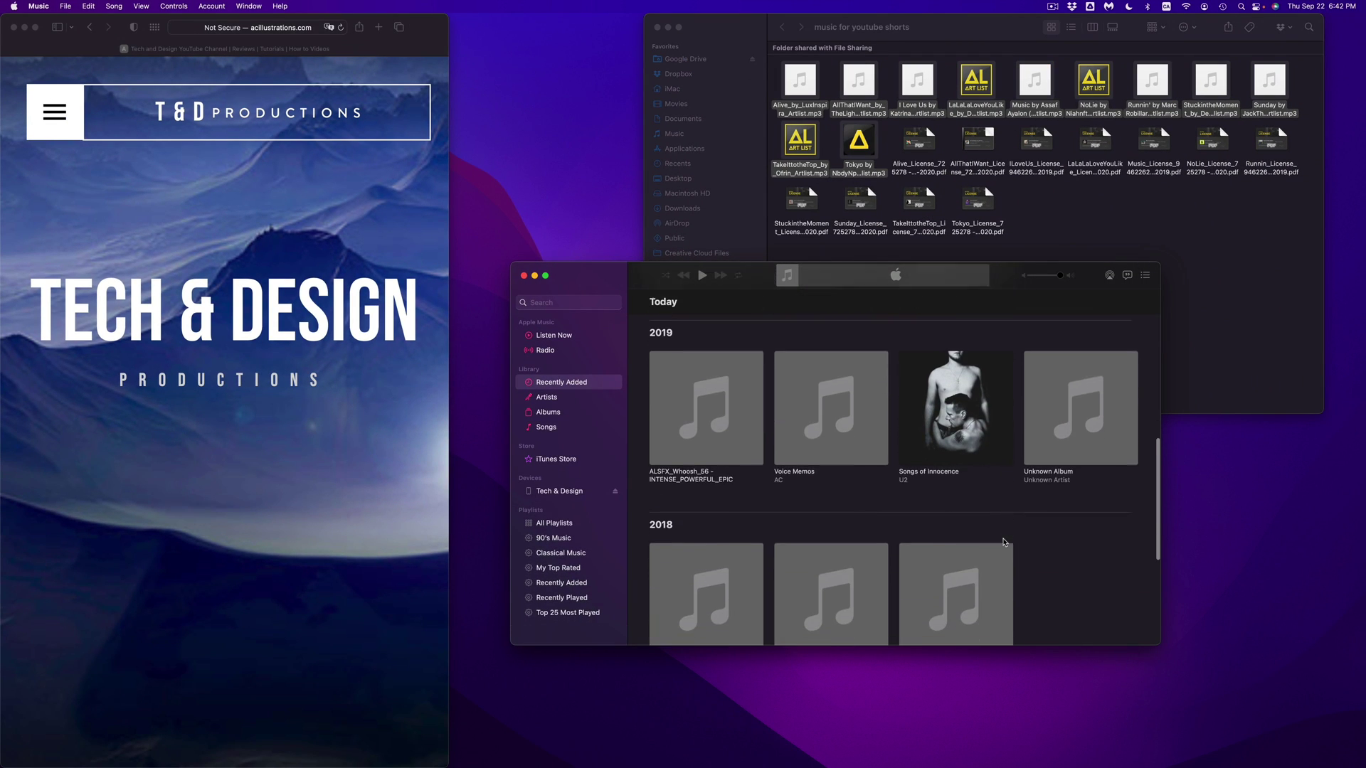
{"action": "scroll", "coordinate": [1003, 542], "scroll_direction": "up", "scroll_amount": 12}
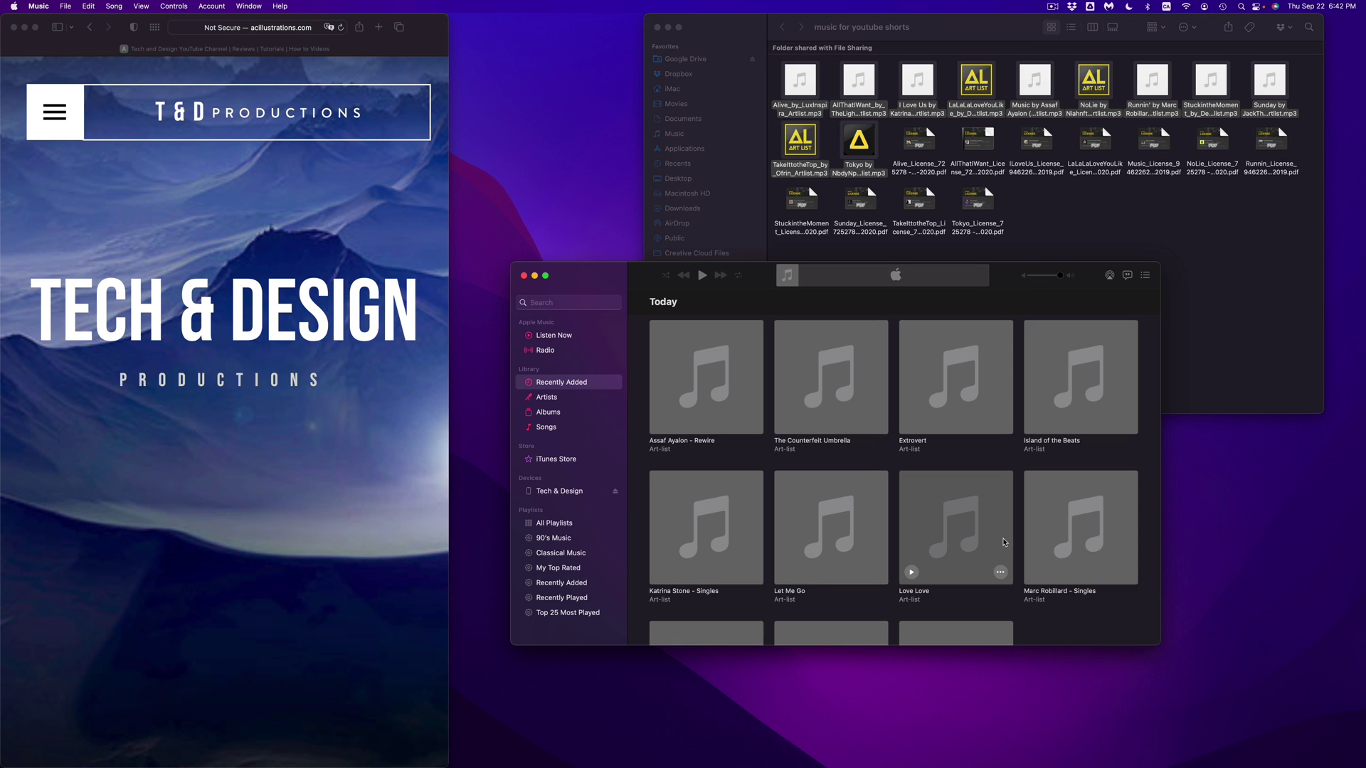
{"action": "scroll", "coordinate": [1004, 542], "scroll_direction": "down", "scroll_amount": 3}
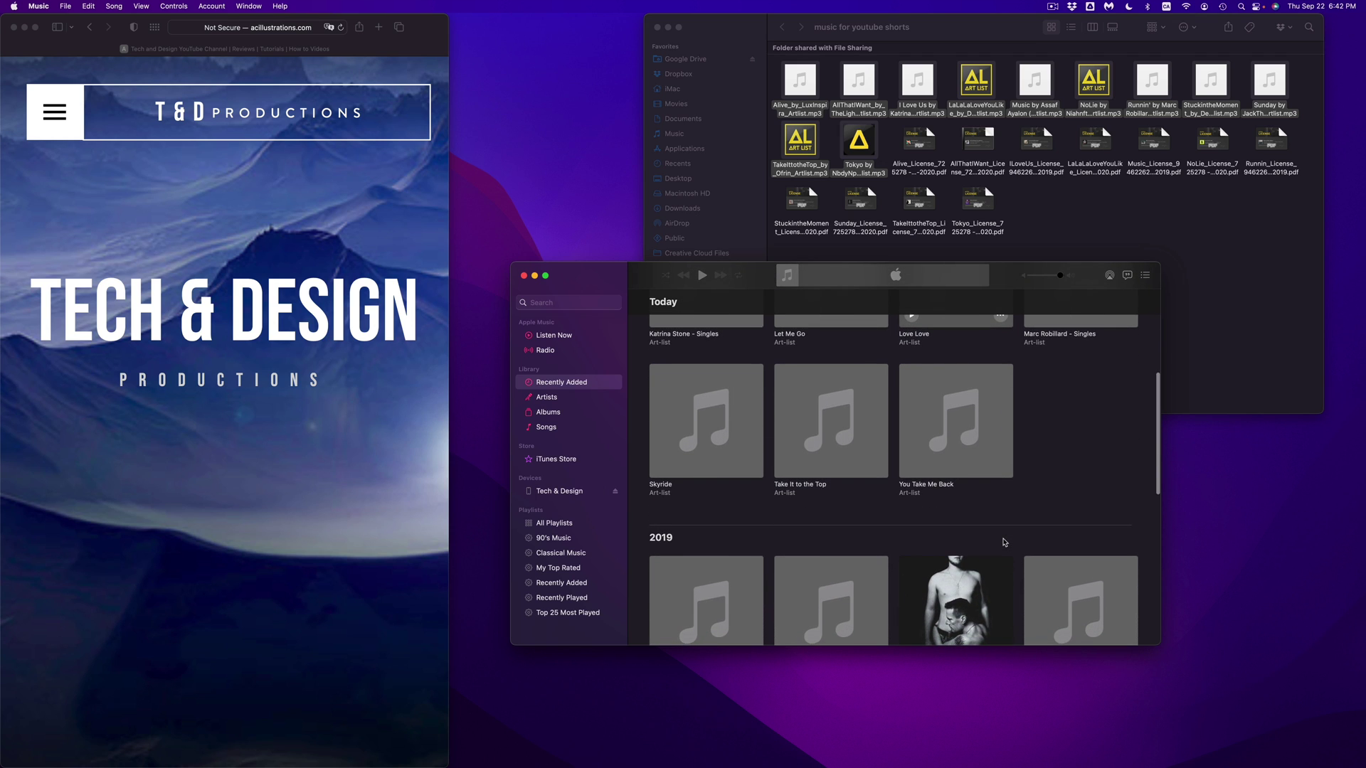
{"action": "scroll", "coordinate": [1004, 542], "scroll_direction": "down", "scroll_amount": 2}
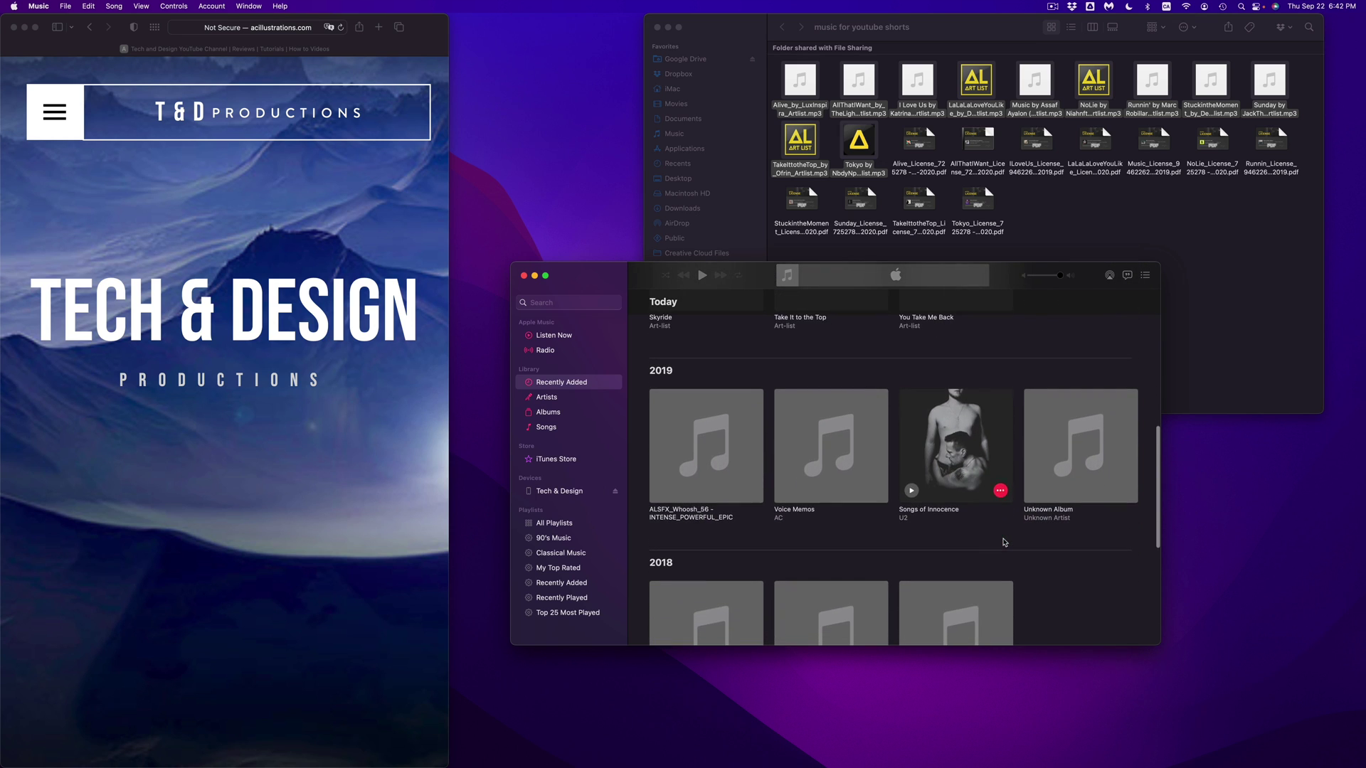
{"action": "left_click", "coordinate": [947, 460]}
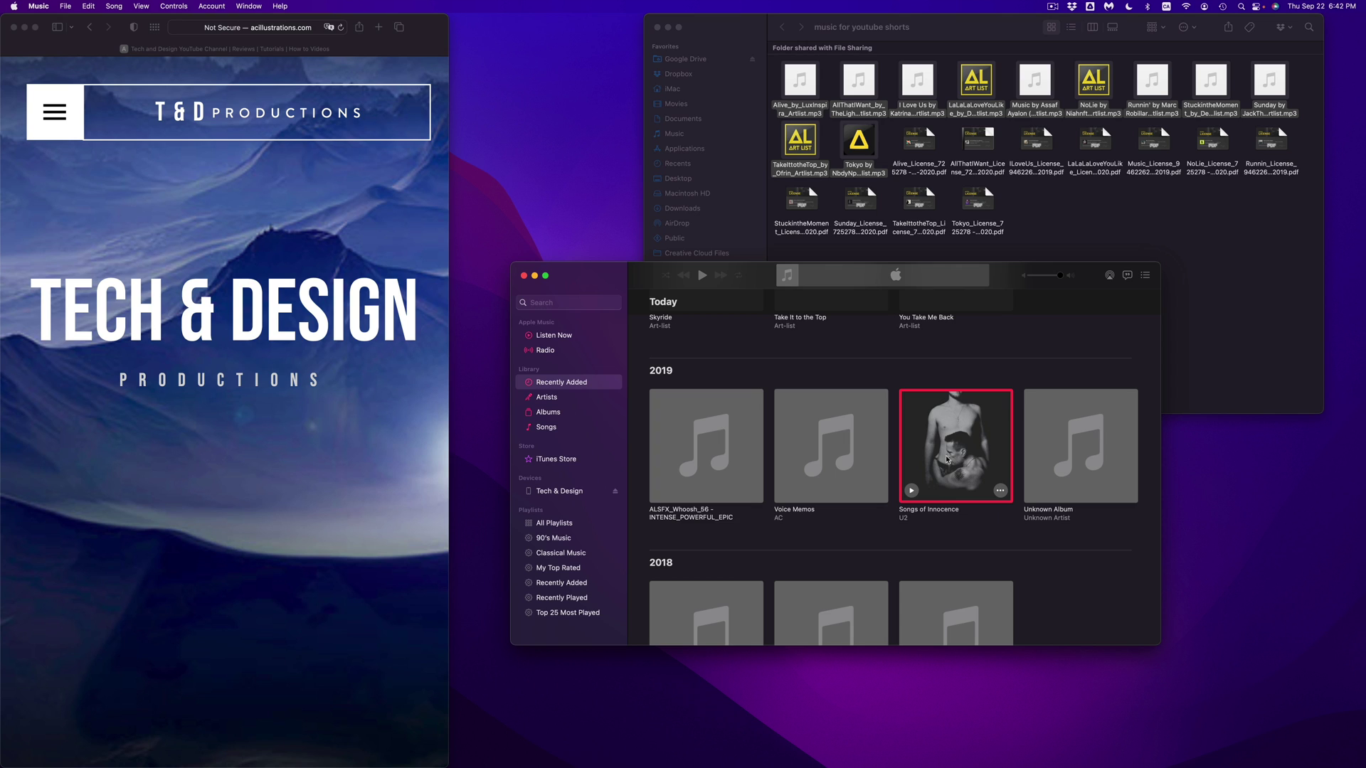
- Delete the U2 album Songs of Innocence from the library and move its files to the Trash
{"action": "key", "text": "Delete"}
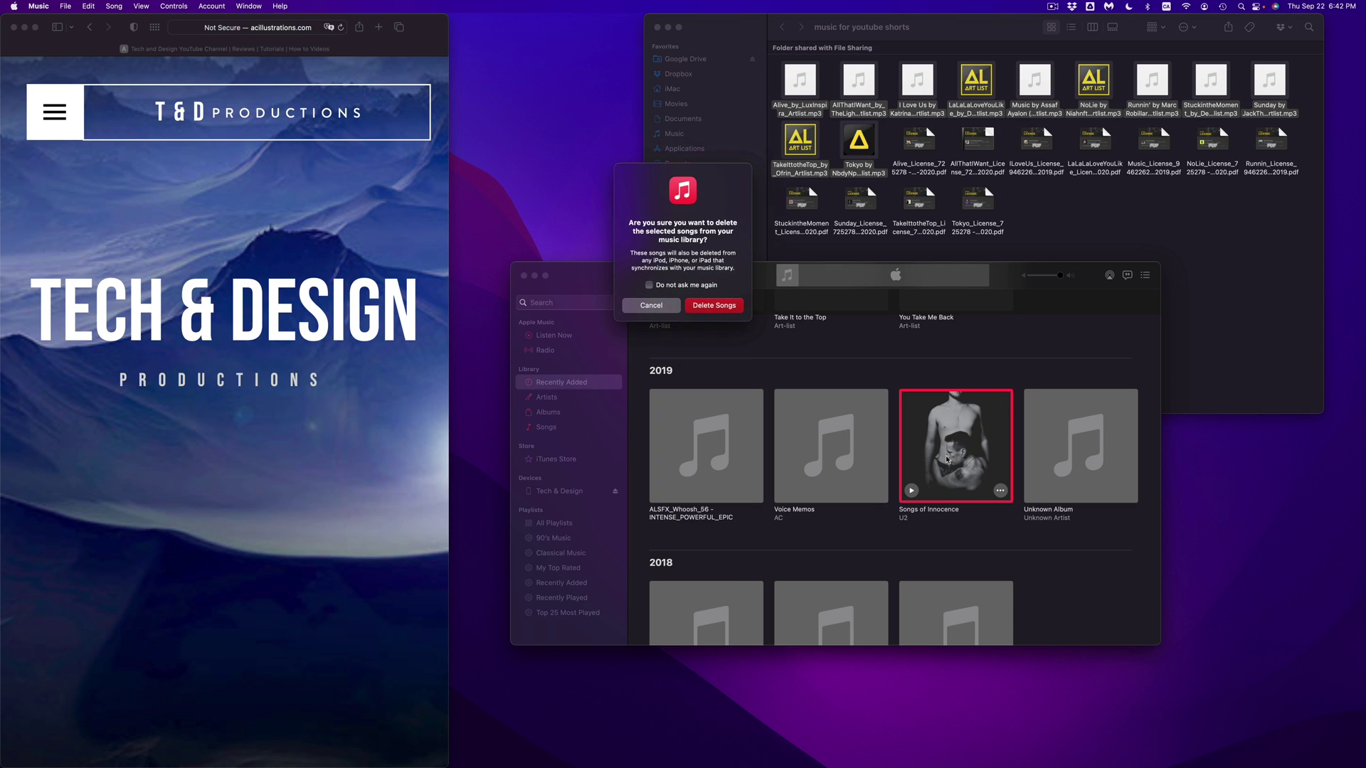
{"action": "left_click", "coordinate": [720, 311]}
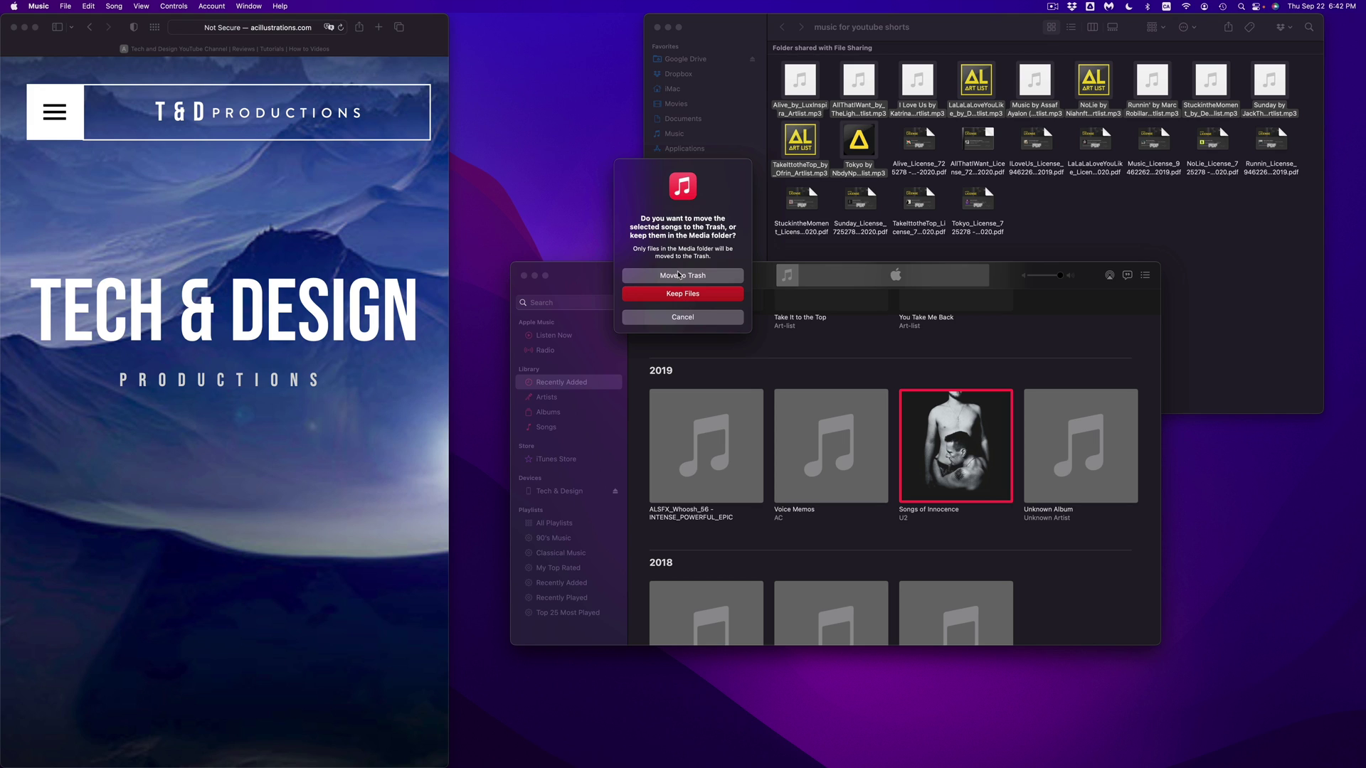
{"action": "left_click", "coordinate": [670, 275]}
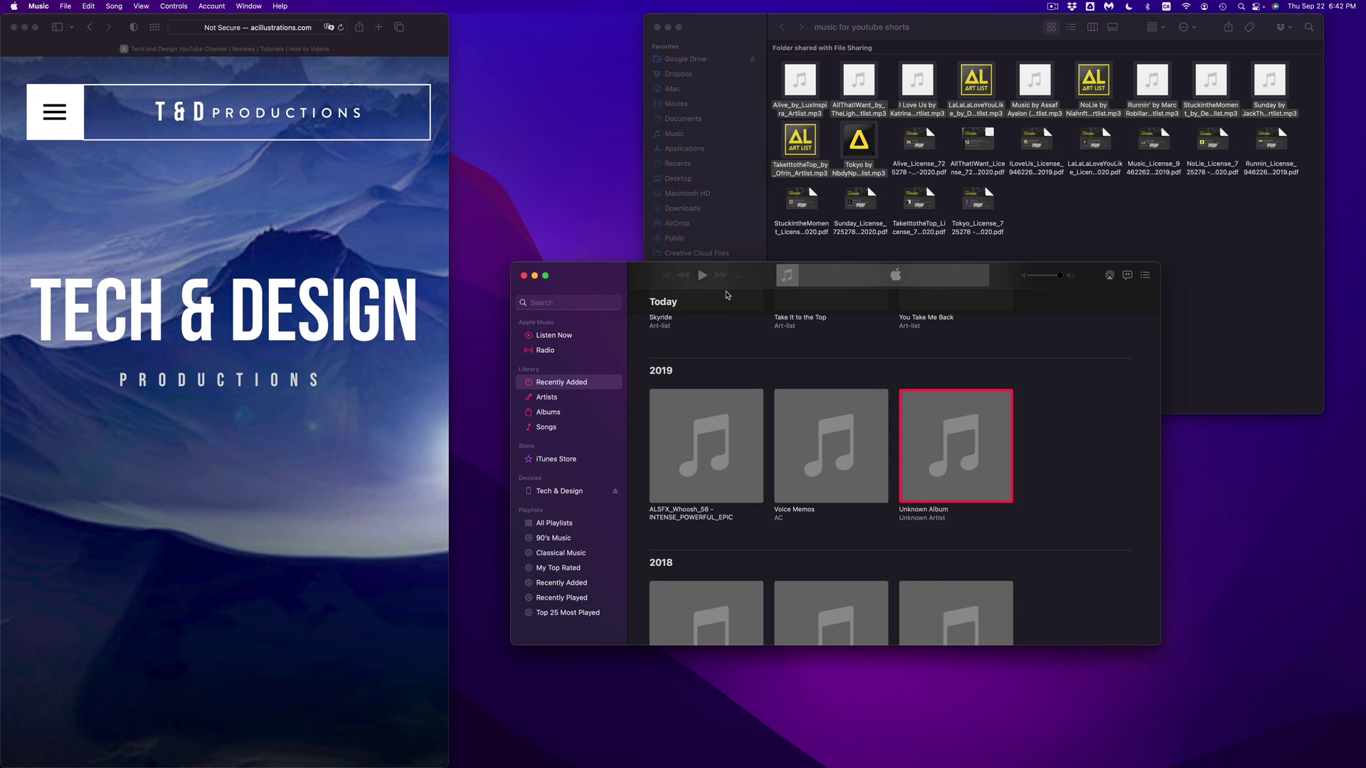
- Select the older 2019, 2018 and 2015 albums, including Mix Pop Latino, Never Wanna Grow Up and 17 Audio Track
{"action": "scroll", "coordinate": [1083, 442], "scroll_direction": "down", "scroll_amount": 2}
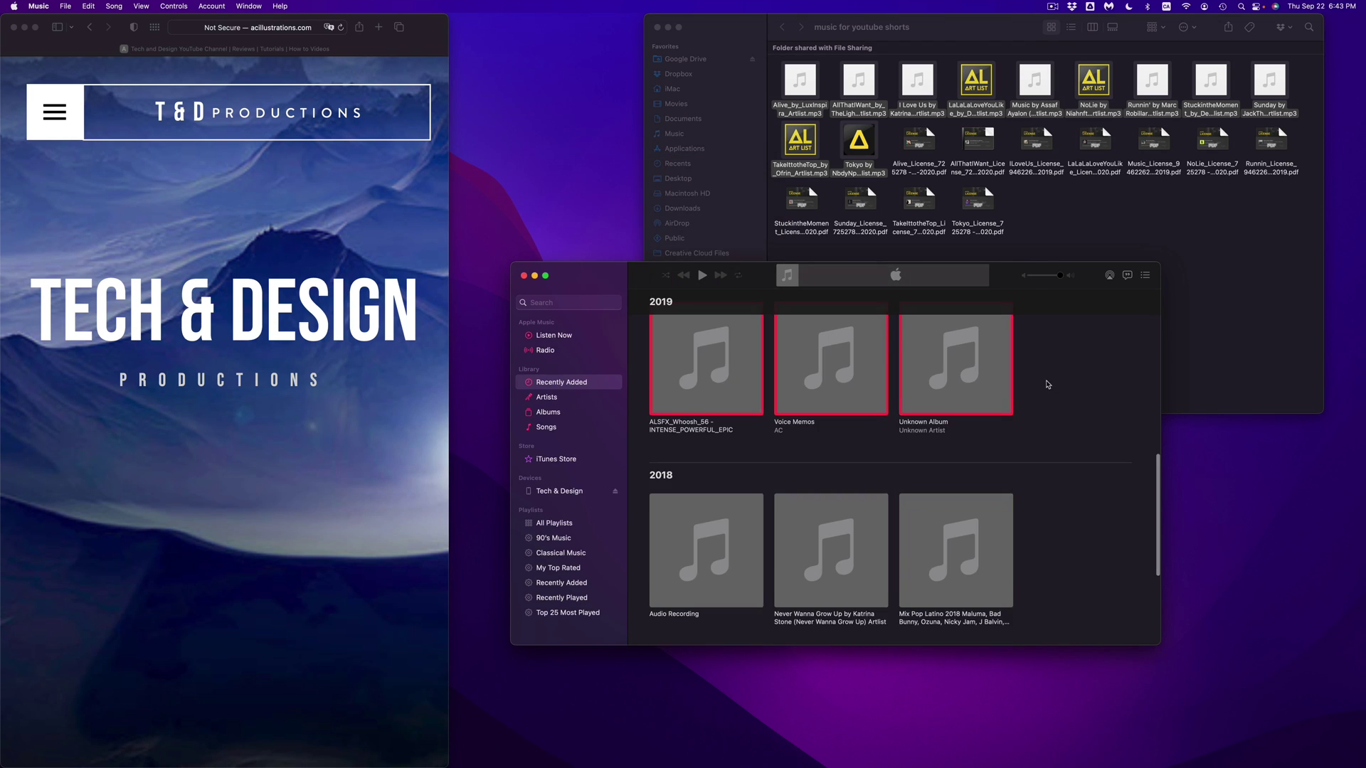
{"action": "mouse_move", "coordinate": [1054, 372]}
{"action": "left_mouse_down"}
{"action": "mouse_move", "coordinate": [726, 527]}
{"action": "mouse_move", "coordinate": [701, 583]}
{"action": "left_mouse_up"}
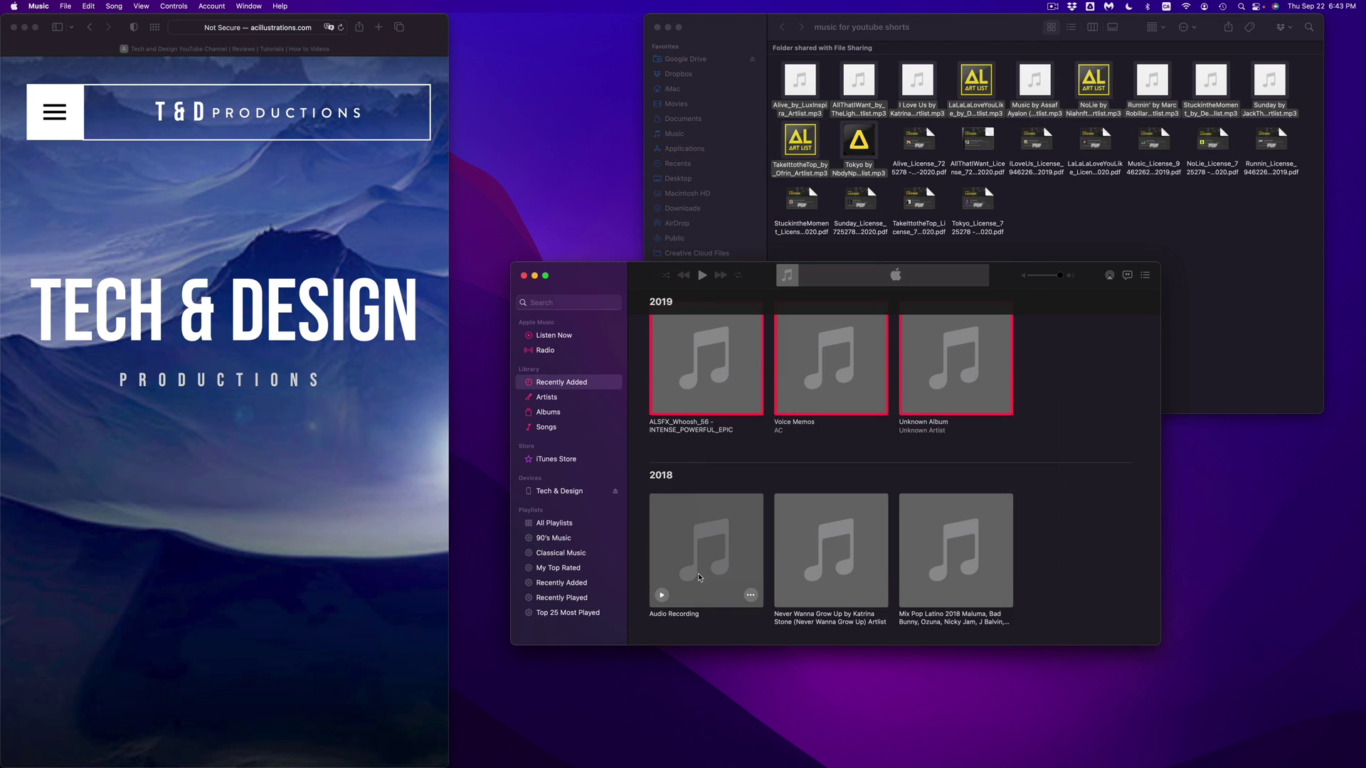
{"action": "left_click", "coordinate": [700, 577], "text": "super"}
{"action": "left_click", "coordinate": [932, 532], "text": "super"}
{"action": "left_click", "coordinate": [871, 531], "text": "super"}
{"action": "scroll", "coordinate": [989, 555], "scroll_direction": "down", "scroll_amount": 3}
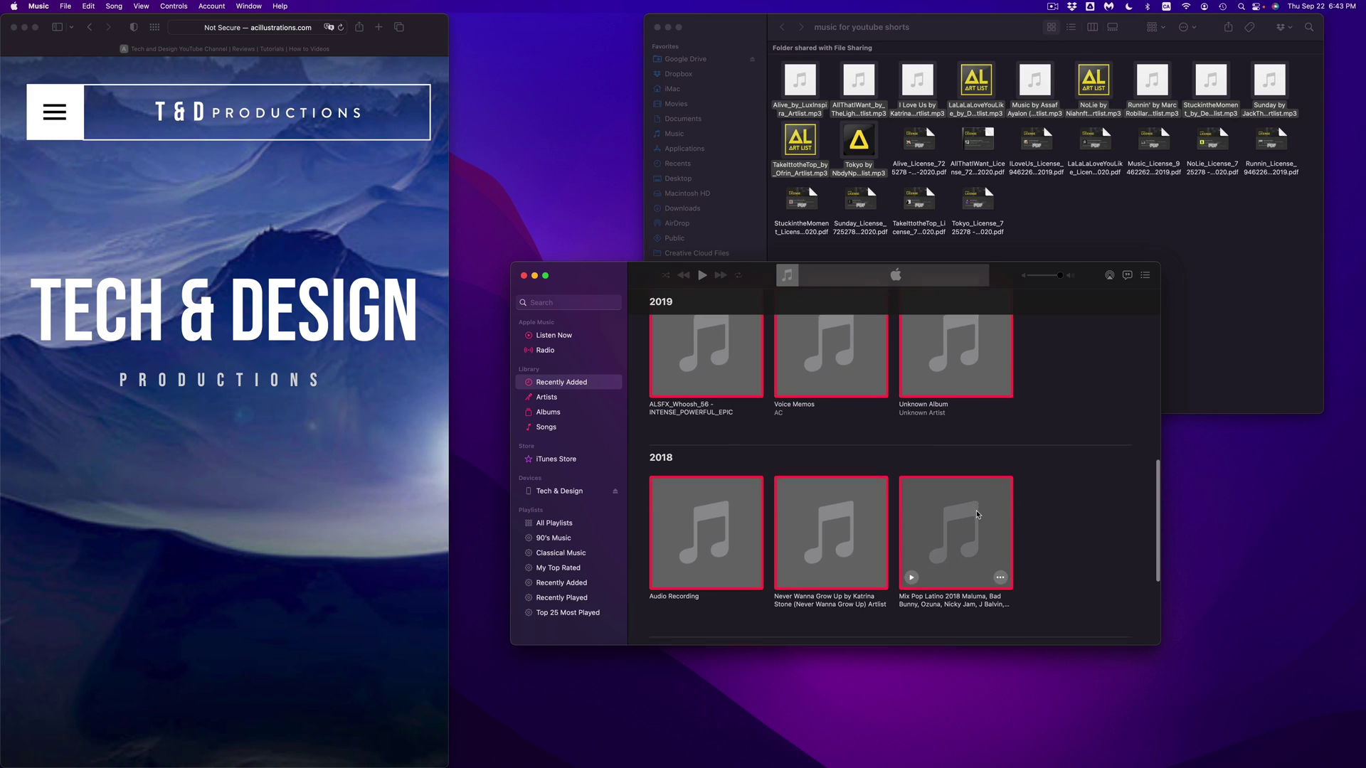
{"action": "scroll", "coordinate": [977, 514], "scroll_direction": "down", "scroll_amount": 2}
{"action": "left_click", "coordinate": [953, 527], "text": "super"}
{"action": "left_click", "coordinate": [815, 527], "text": "super"}
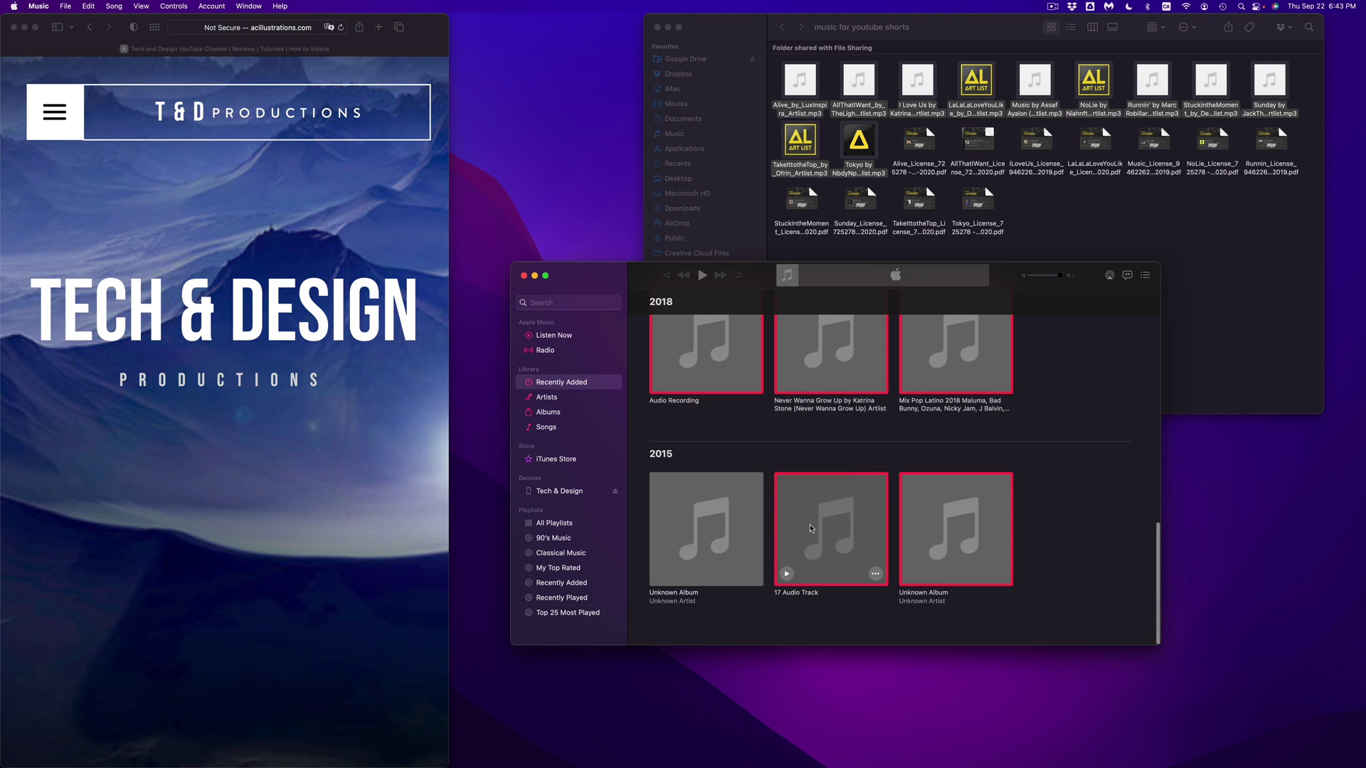
{"action": "left_click", "coordinate": [704, 530], "text": "super"}
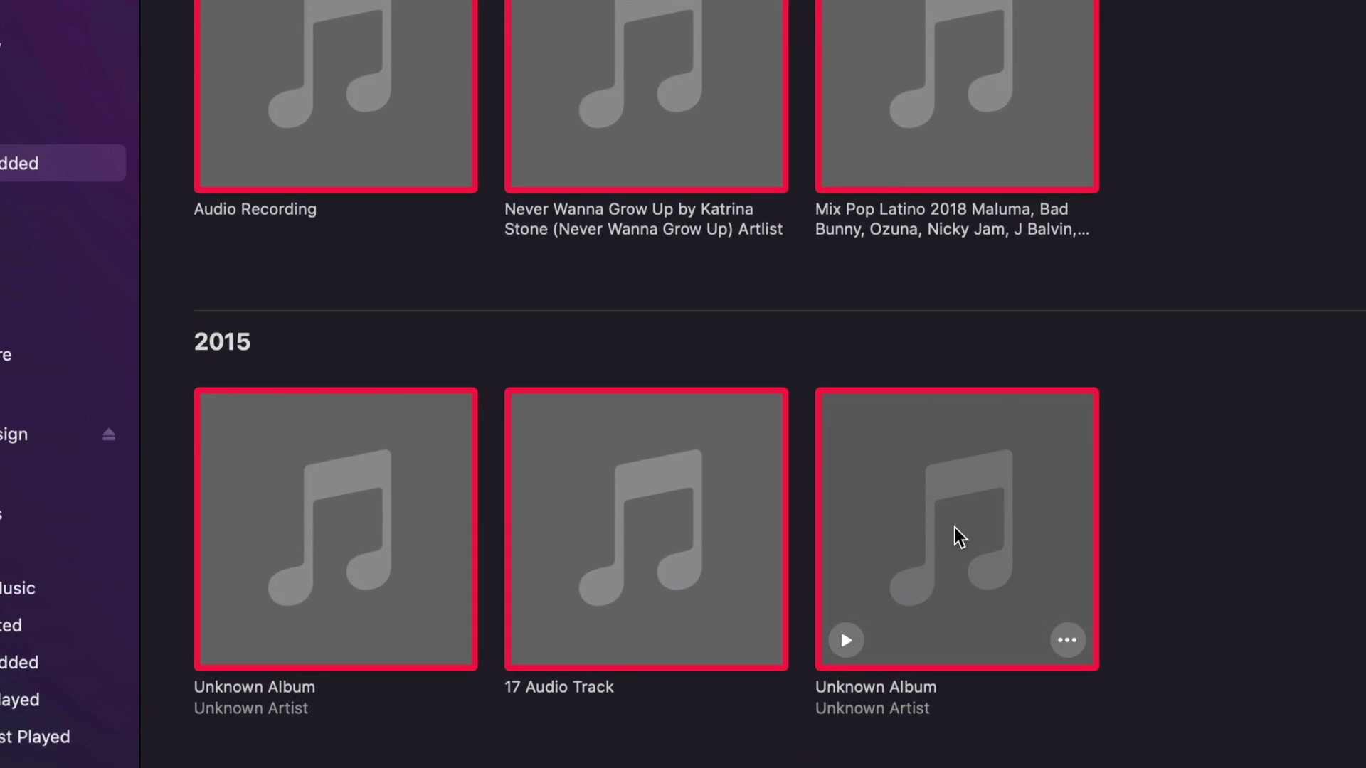
- Delete the selected albums from the library and move their files to the Trash
{"action": "key", "text": "Delete"}
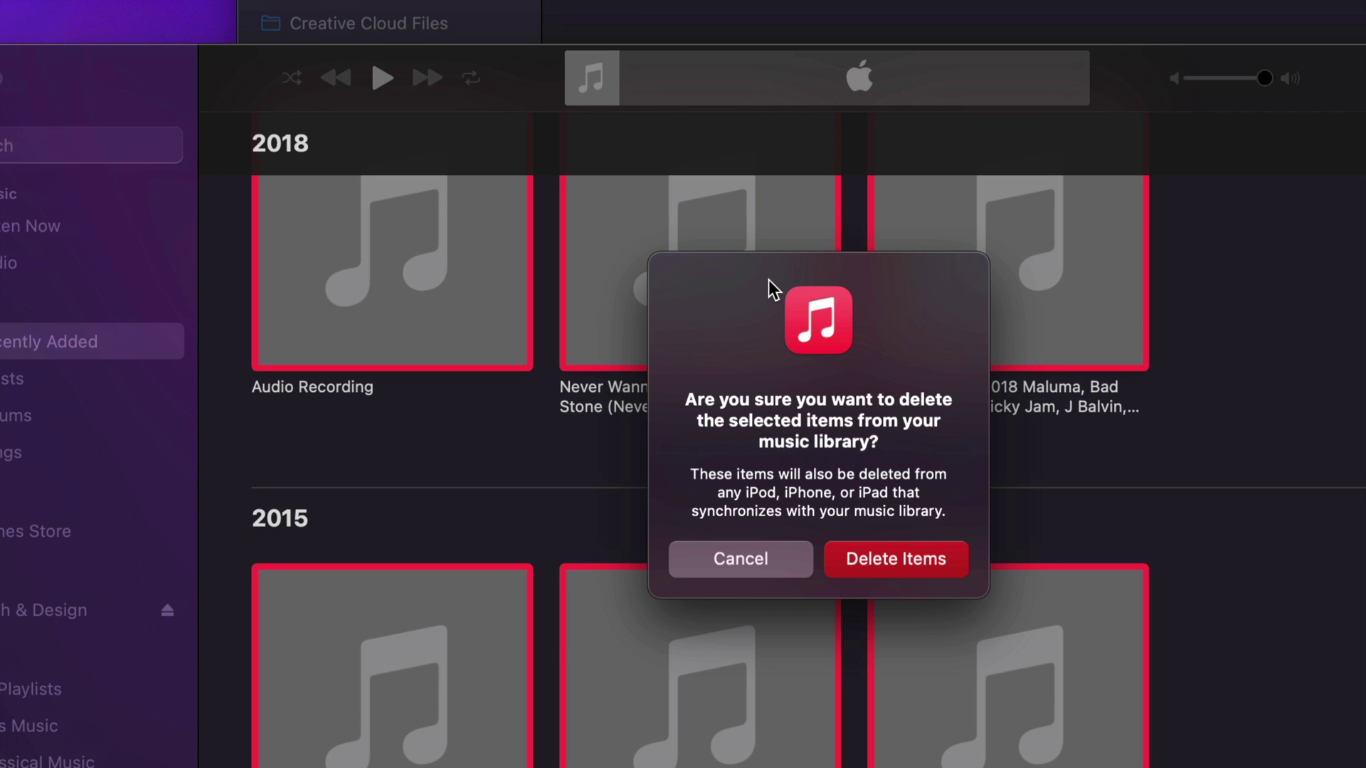
{"action": "left_click", "coordinate": [893, 558]}
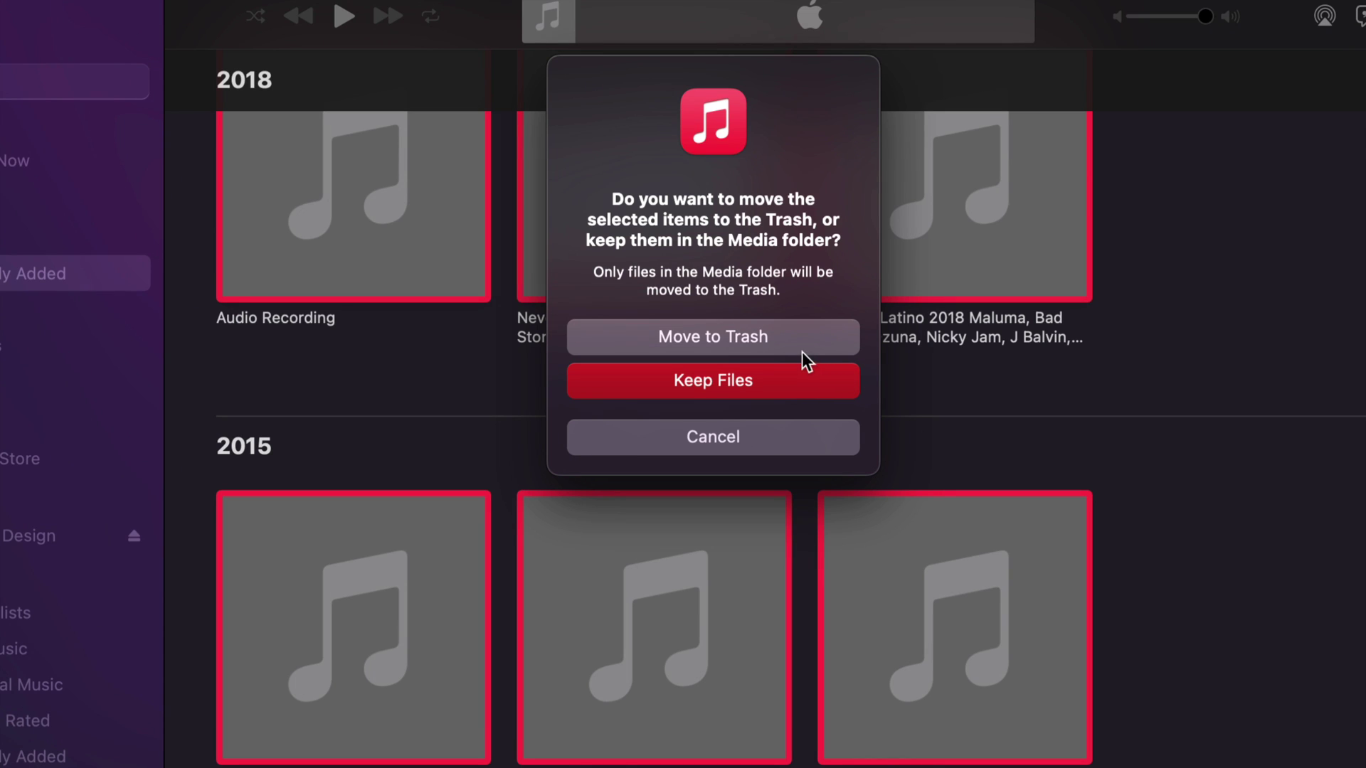
{"action": "left_click", "coordinate": [715, 349]}
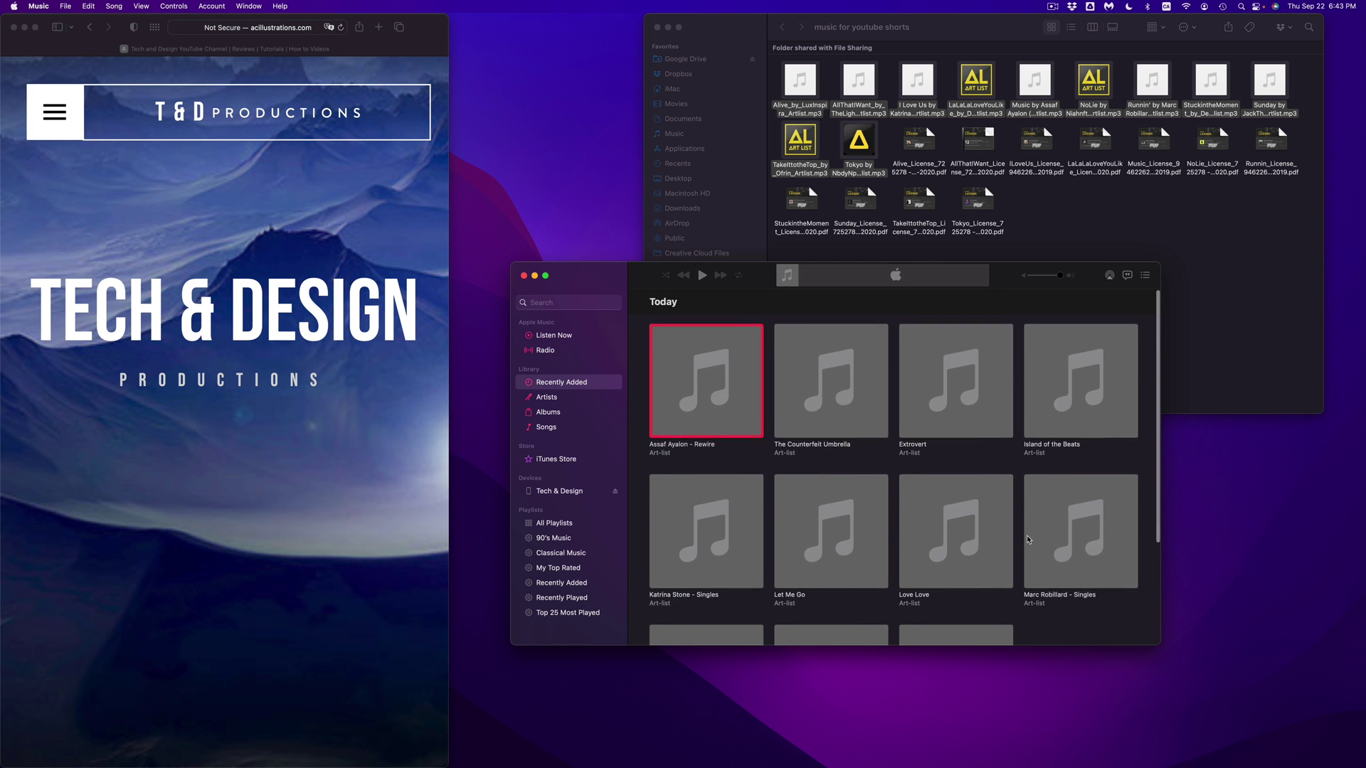
{"action": "scroll", "coordinate": [1027, 539], "scroll_direction": "down", "scroll_amount": 1}
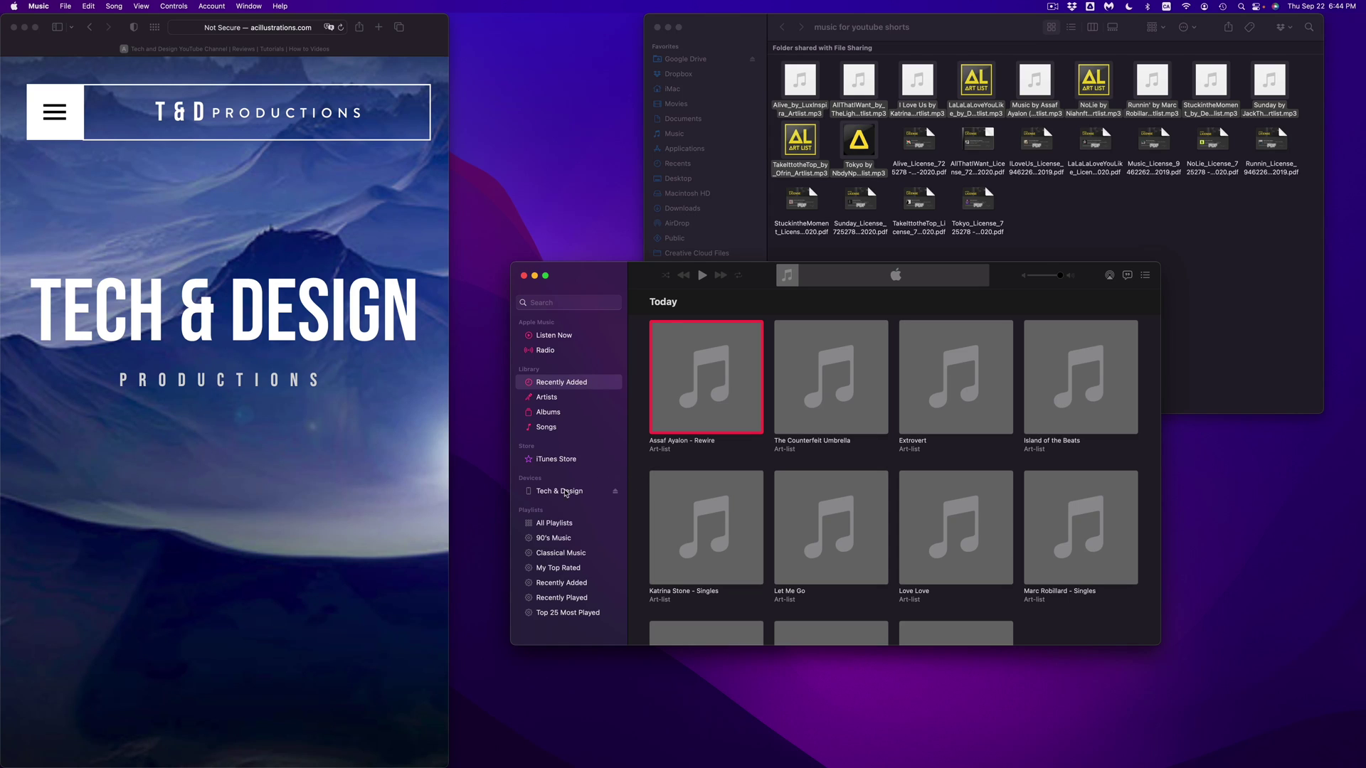
- In Tech & Design's General sync settings, turn on Sync only checked songs and videos
{"action": "left_click", "coordinate": [566, 492]}
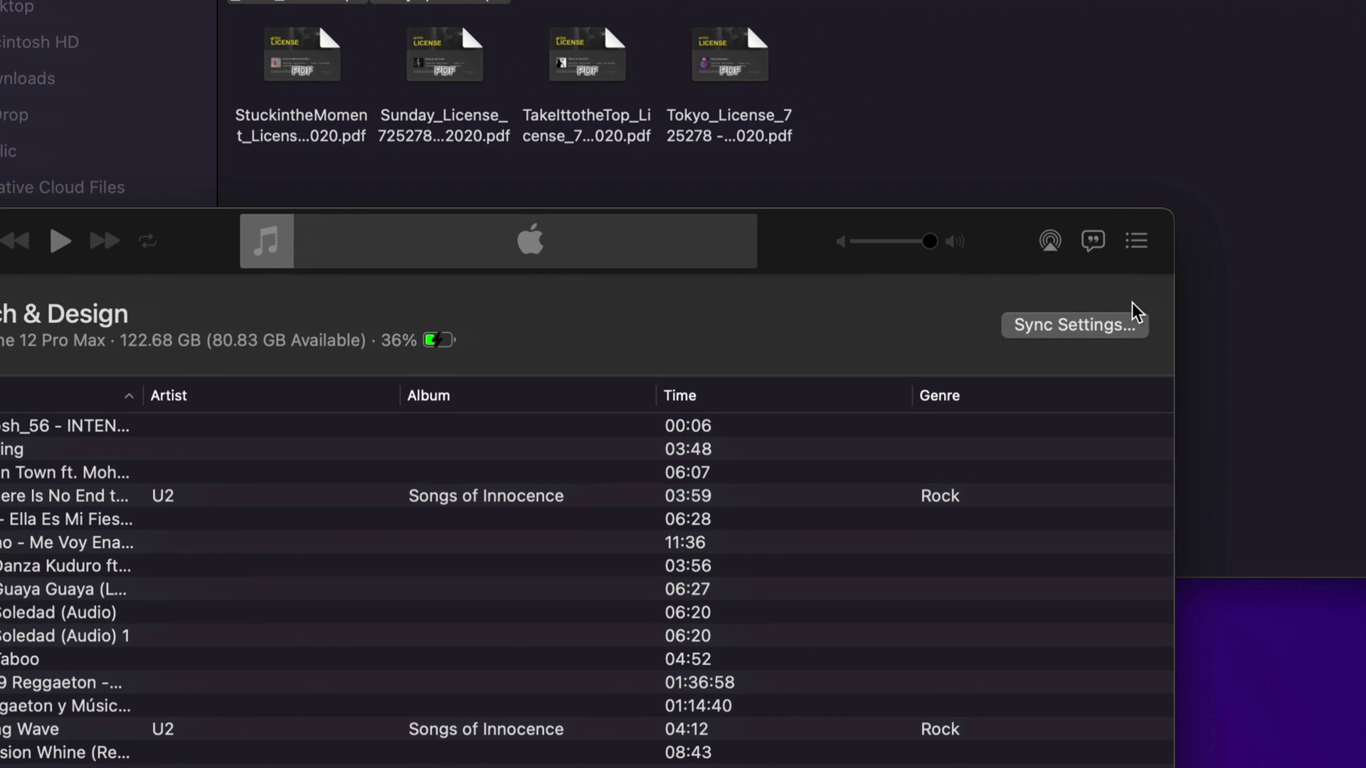
{"action": "left_click", "coordinate": [1042, 325]}
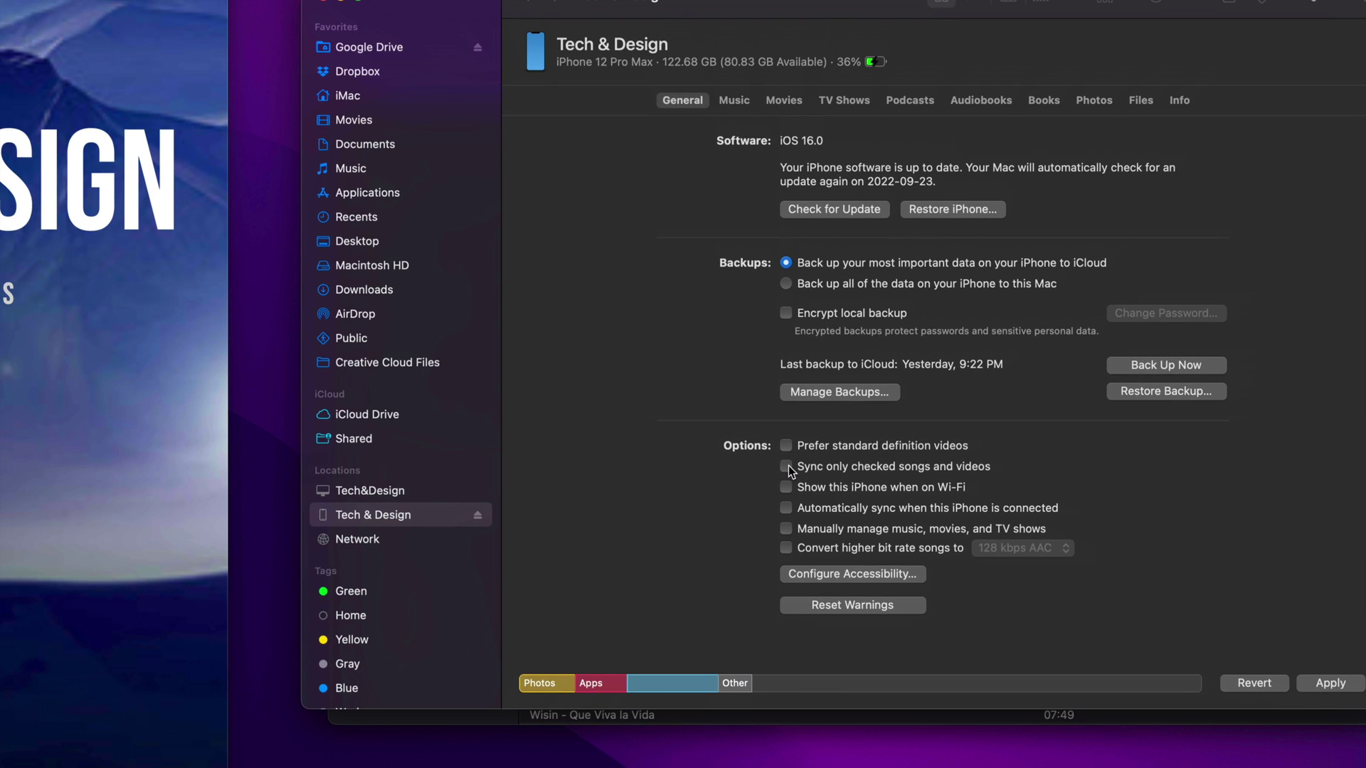
{"action": "left_click", "coordinate": [786, 466]}
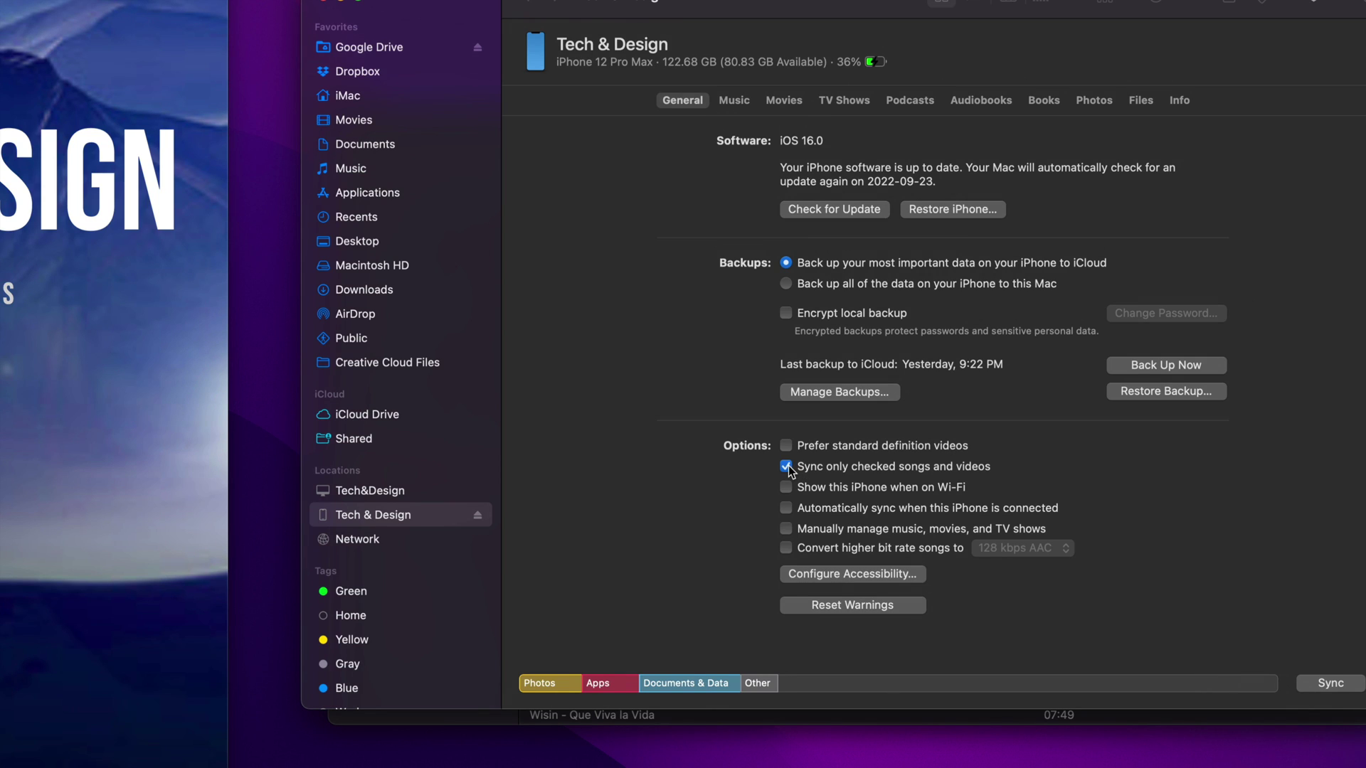
{"action": "left_click", "coordinate": [787, 466]}
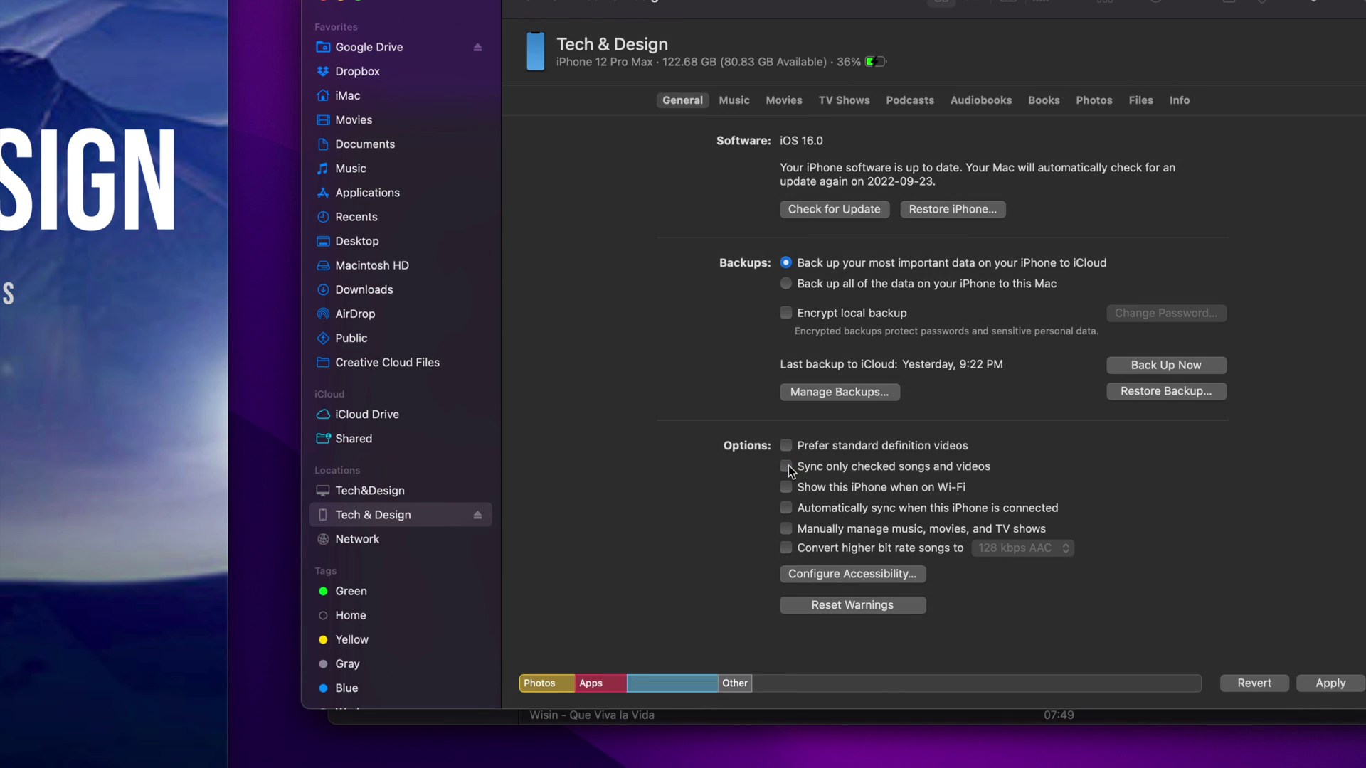
{"action": "left_click", "coordinate": [787, 466]}
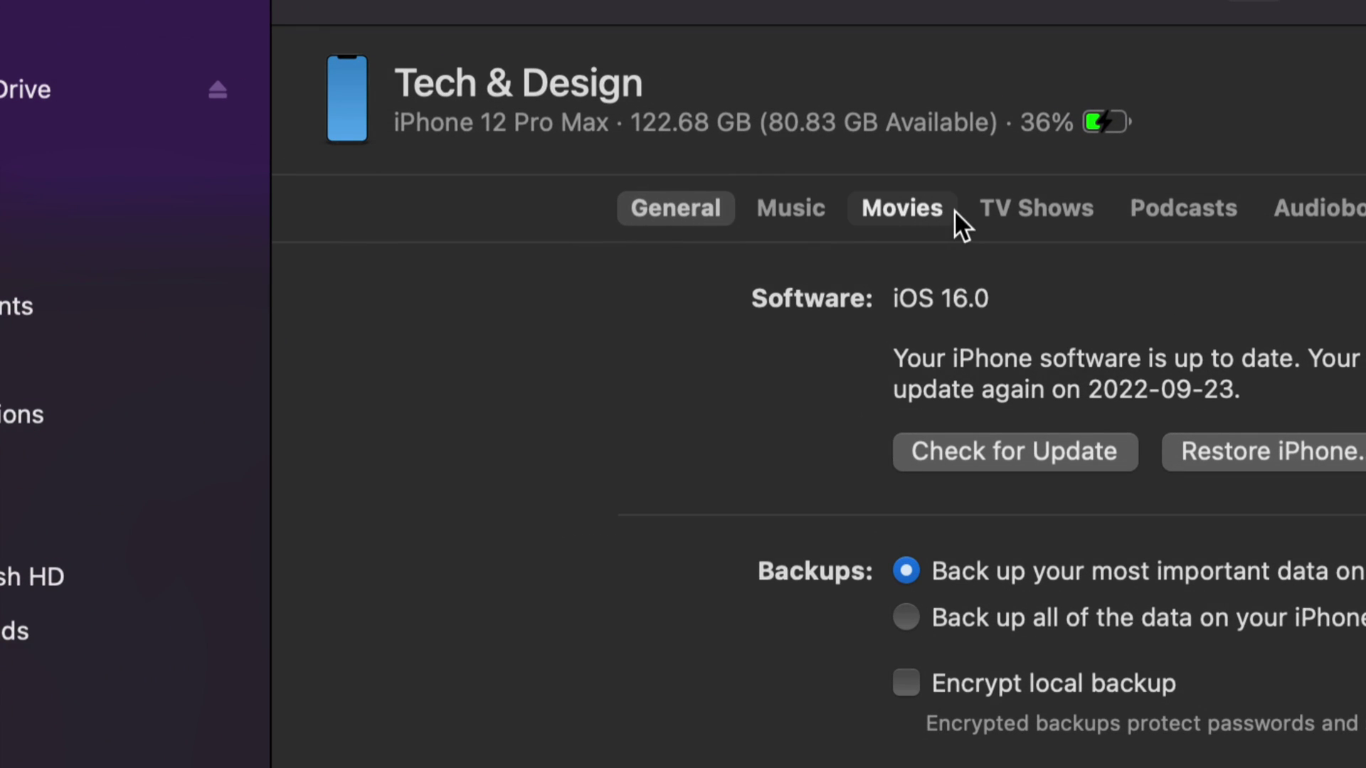
- Set the iPhone's Music sync to selected albums only and tick all eleven Art-list albums
{"action": "left_click", "coordinate": [800, 209]}
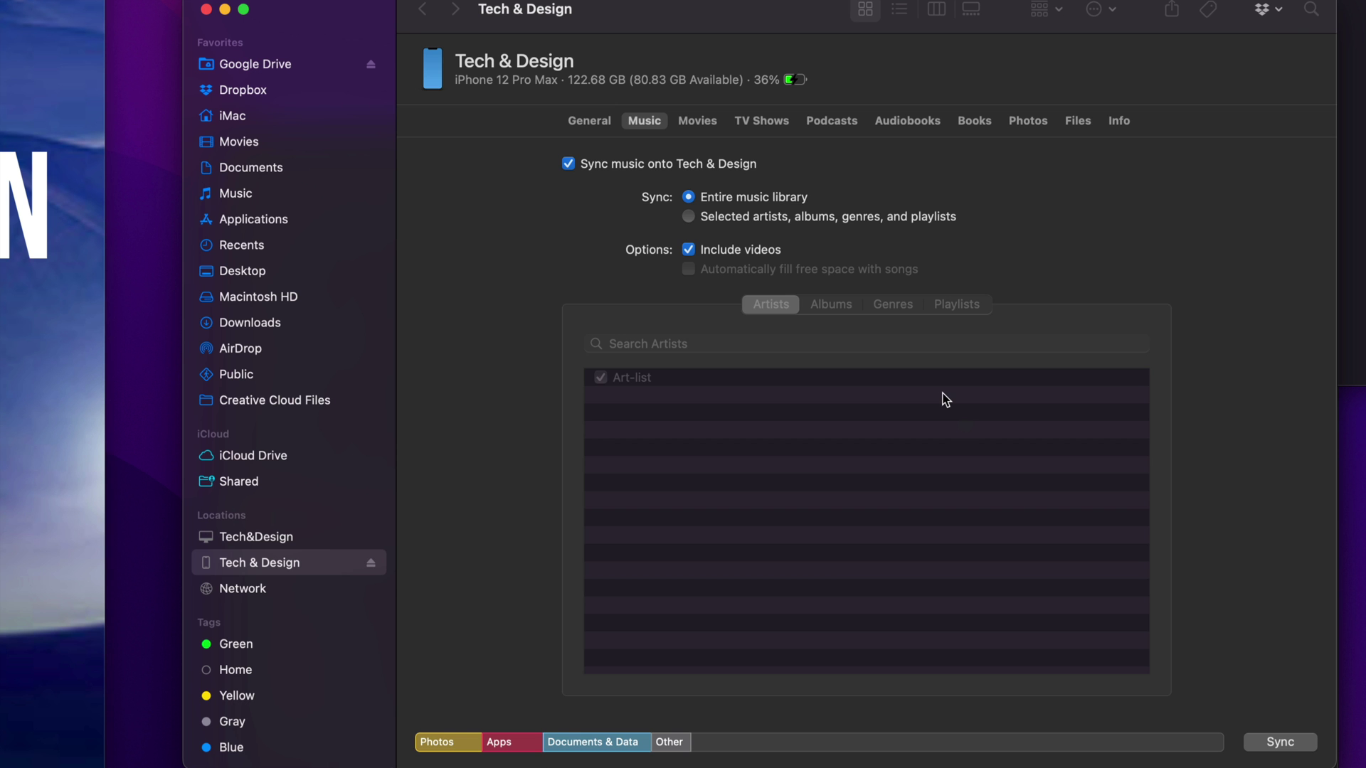
{"action": "left_click", "coordinate": [688, 217]}
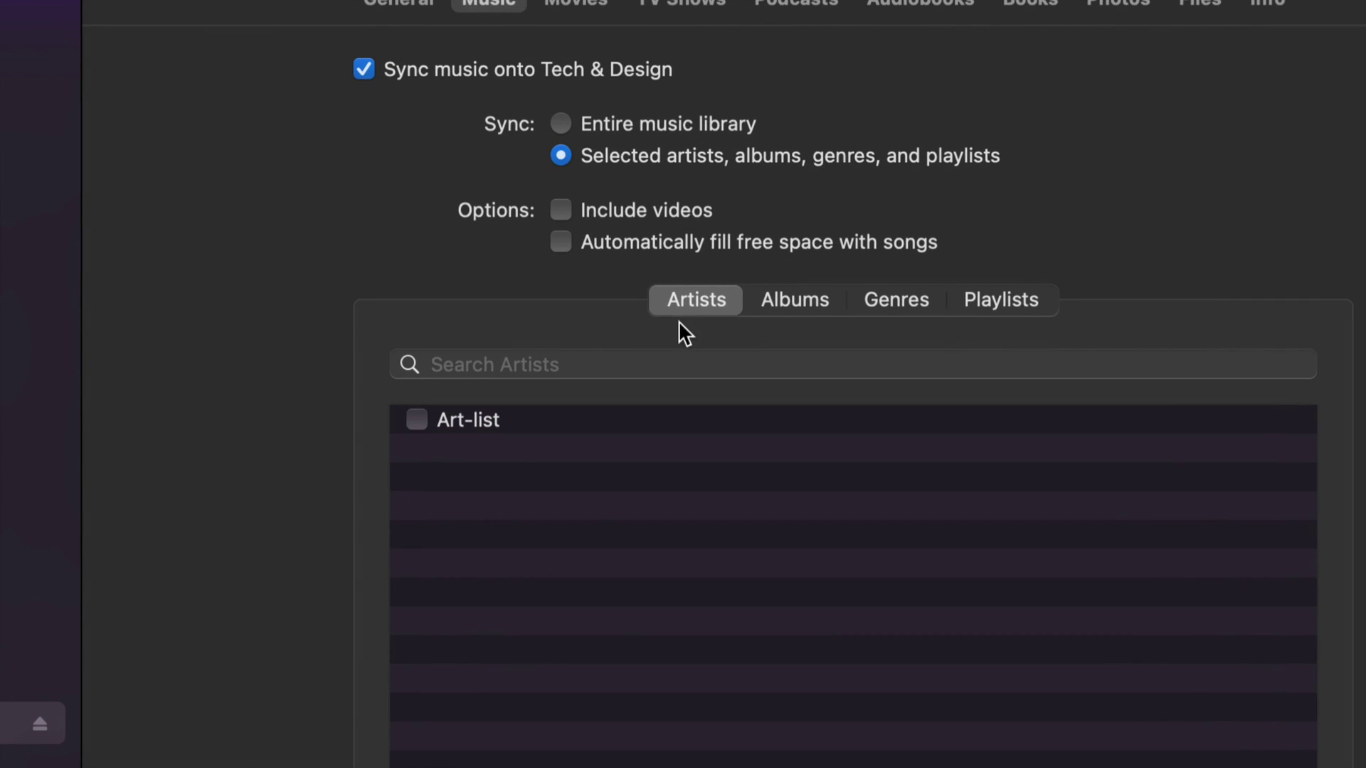
{"action": "left_click", "coordinate": [795, 288]}
{"action": "left_click", "coordinate": [898, 302]}
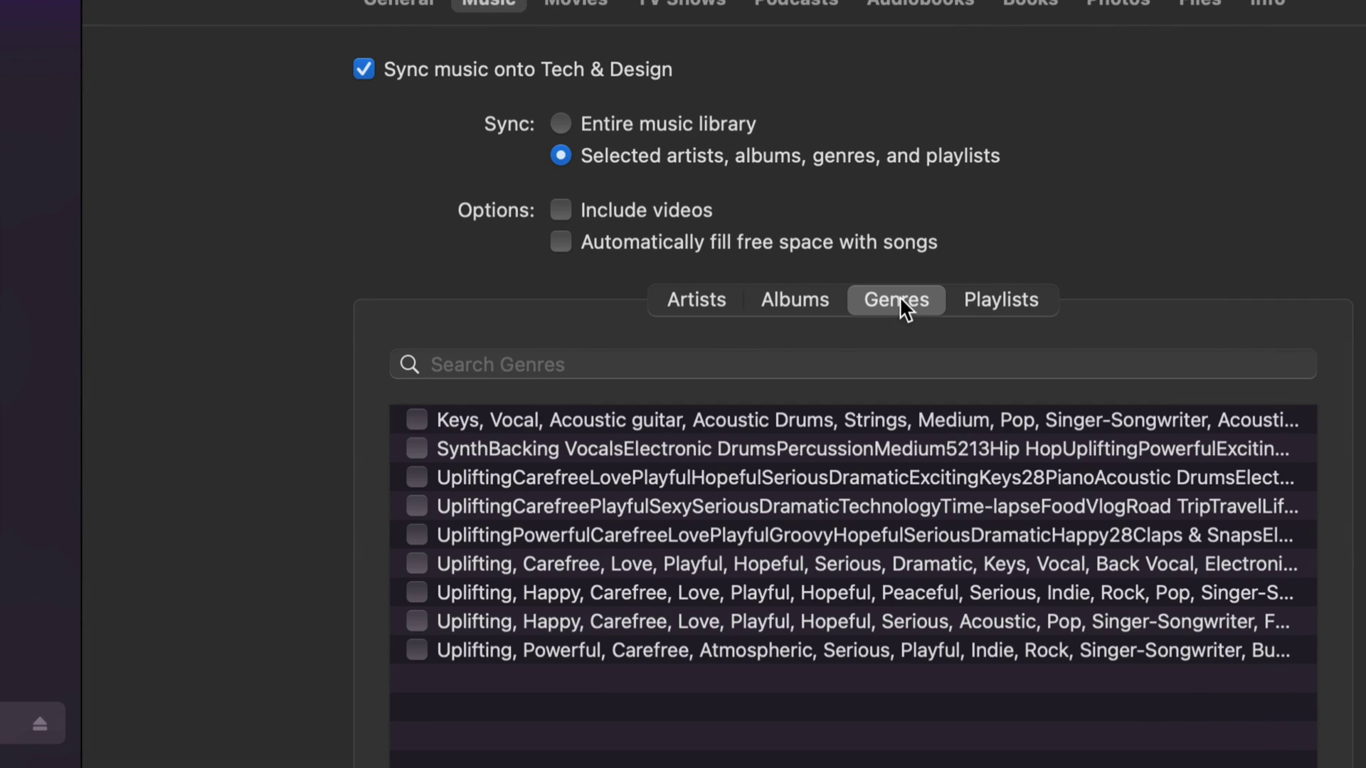
{"action": "left_click", "coordinate": [982, 304]}
{"action": "left_click", "coordinate": [801, 293]}
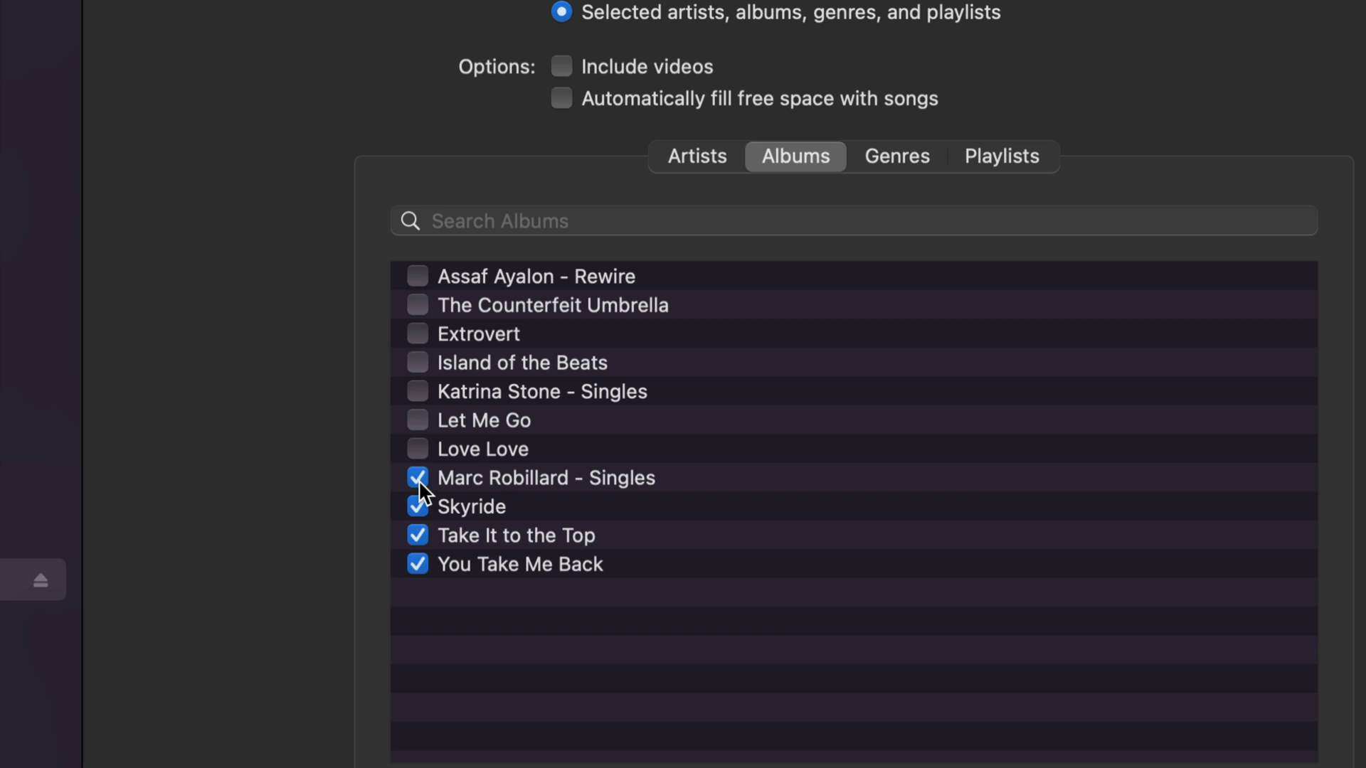
{"action": "left_click_drag", "start_coordinate": [420, 425], "coordinate": [418, 276]}
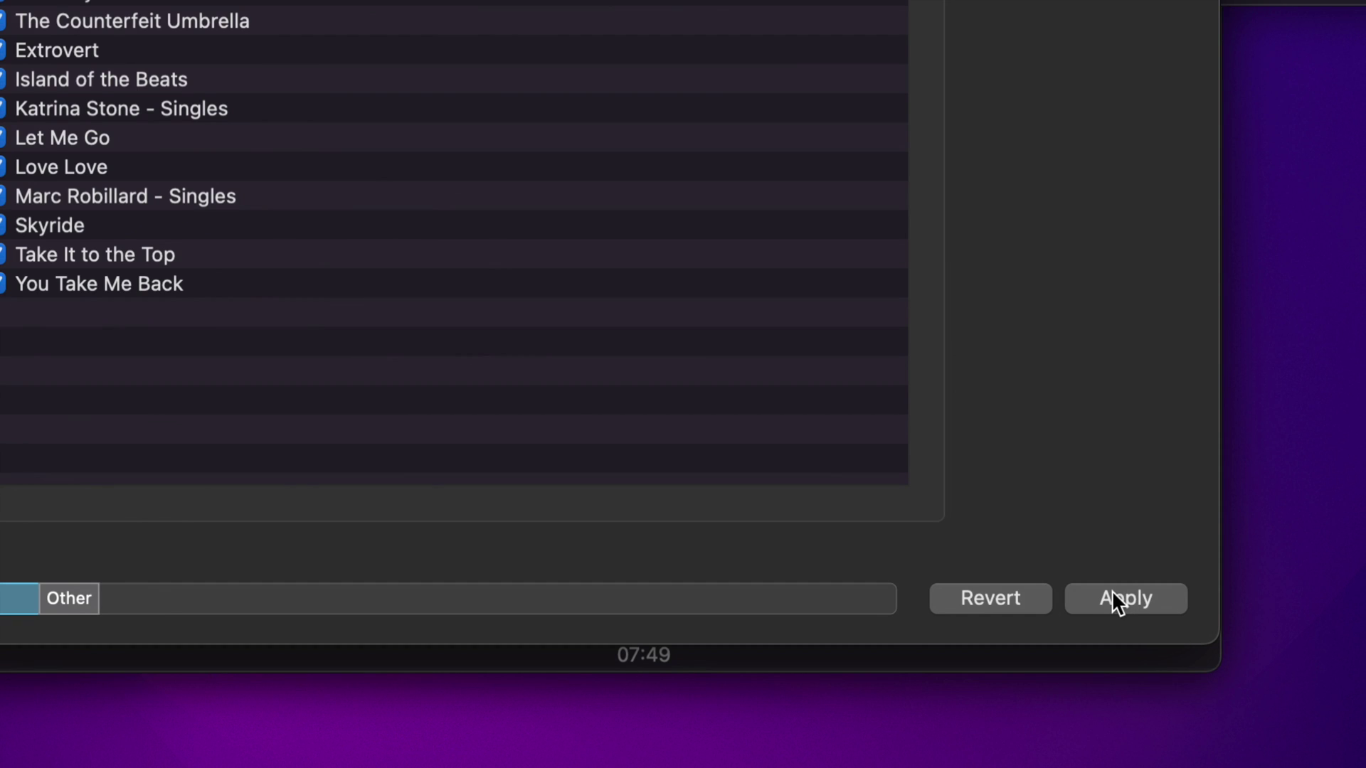
- Apply the selected-album music sync to Tech & Design, starting the 11-track copy
{"action": "left_click", "coordinate": [1113, 597]}
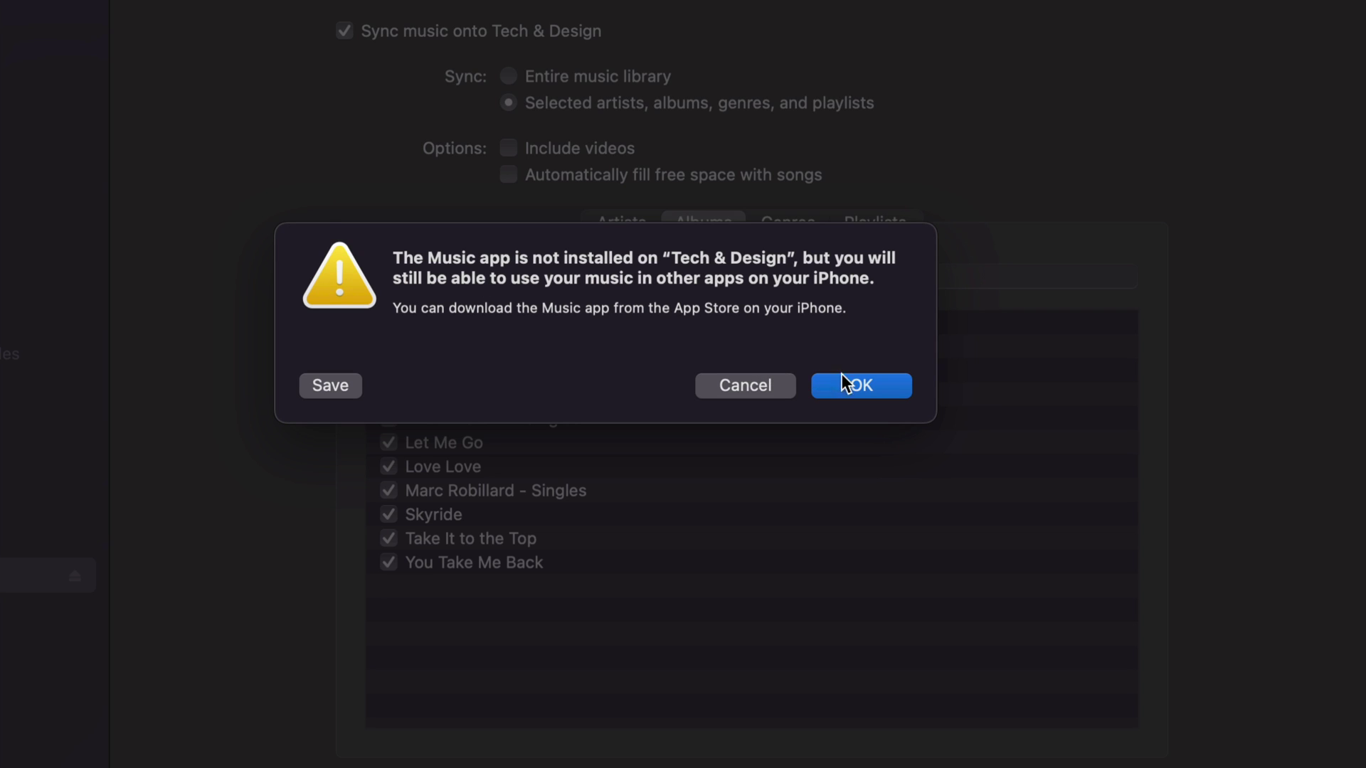
- Dismiss the warning that Music isn't installed on Tech & Design so the sync continues
{"action": "left_click", "coordinate": [864, 387]}
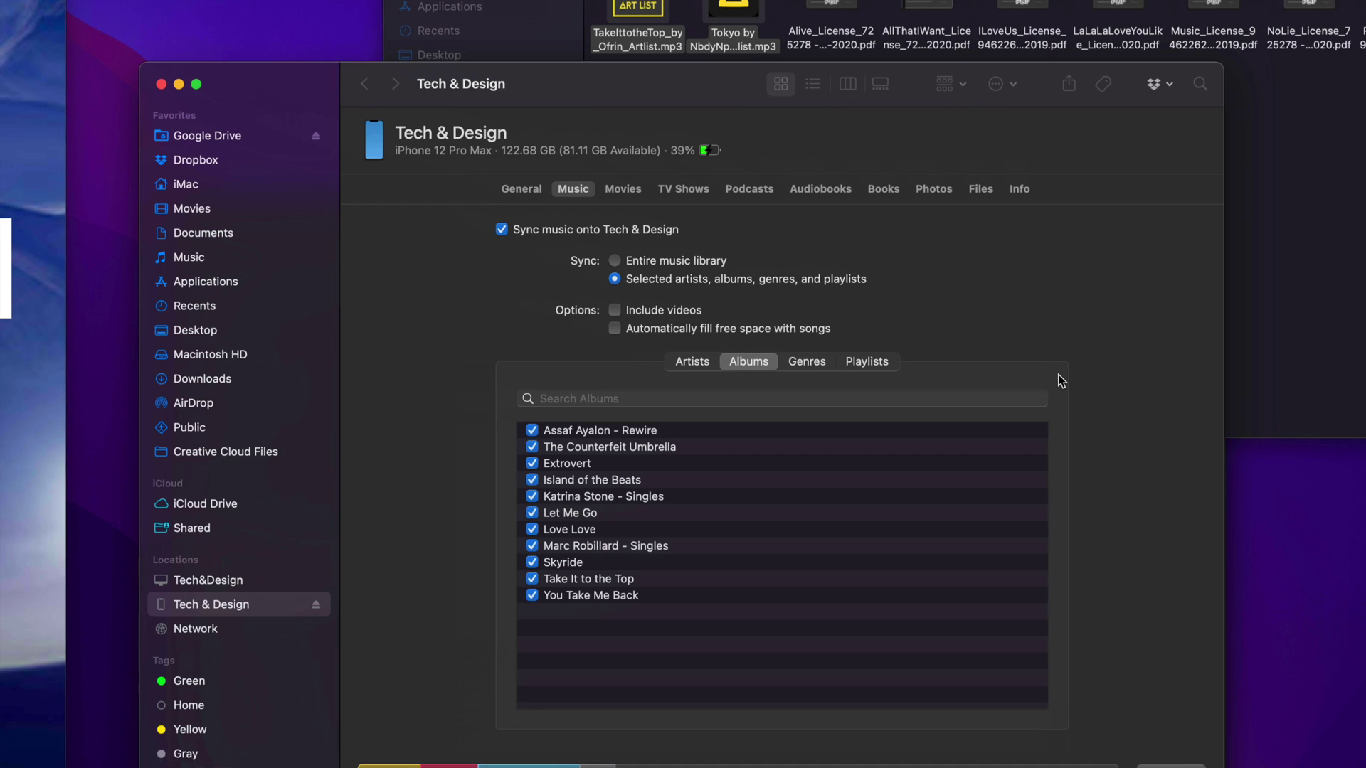